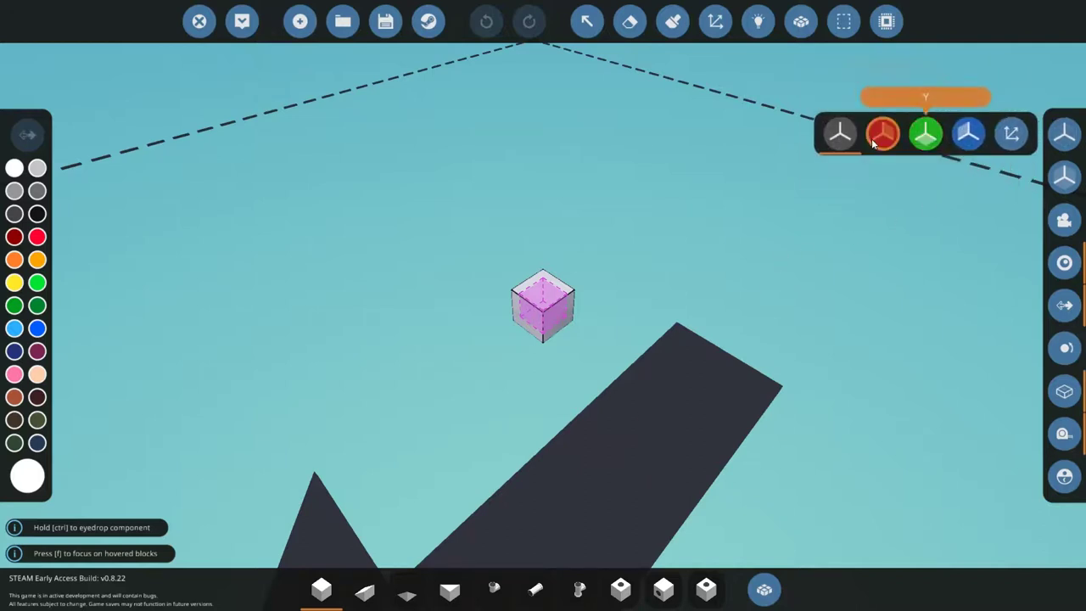
# Turn on red-axis symmetry and place a suspended wheel at the bus front
pyautogui.click(882, 133)
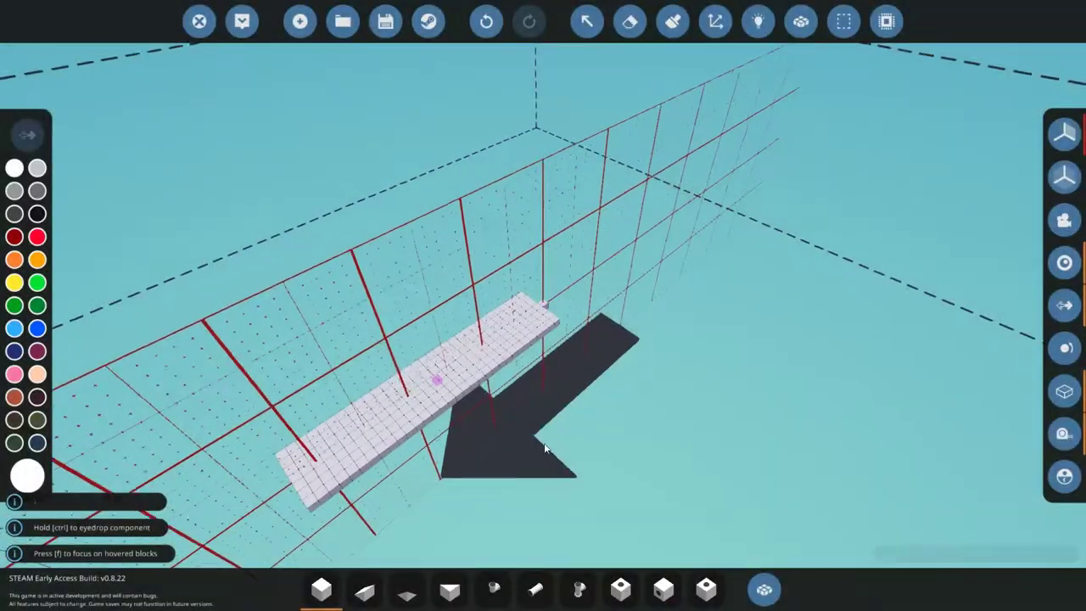
pyautogui.press('w')
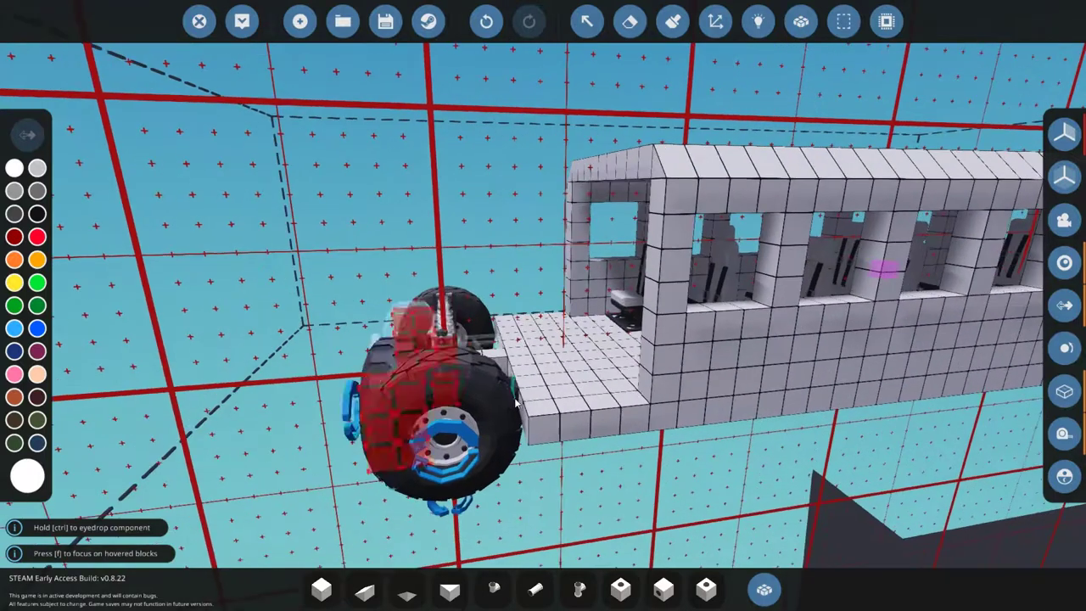
pyautogui.click(514, 406)
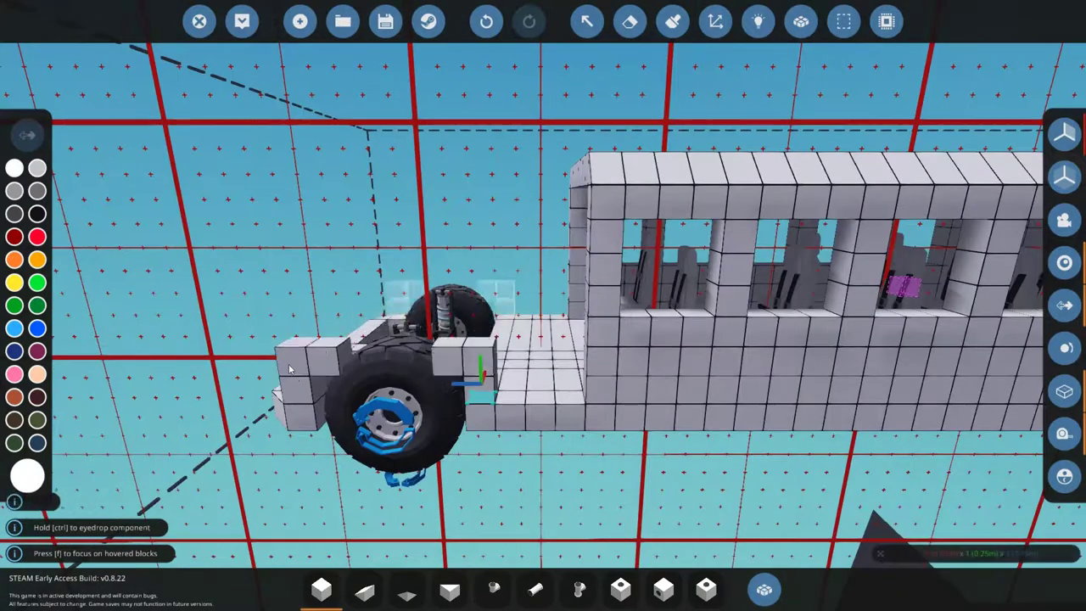
# Erase blocks to shape the hood and door area, and browse the component list
pyautogui.press('x')
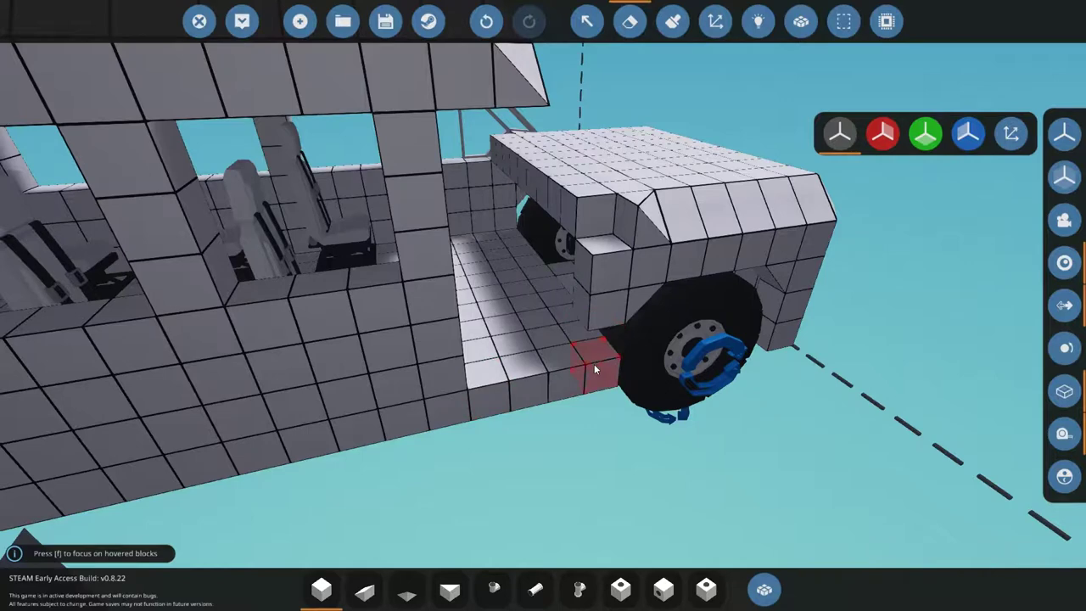
pyautogui.press('x')
pyautogui.press('q')
pyautogui.press('q')
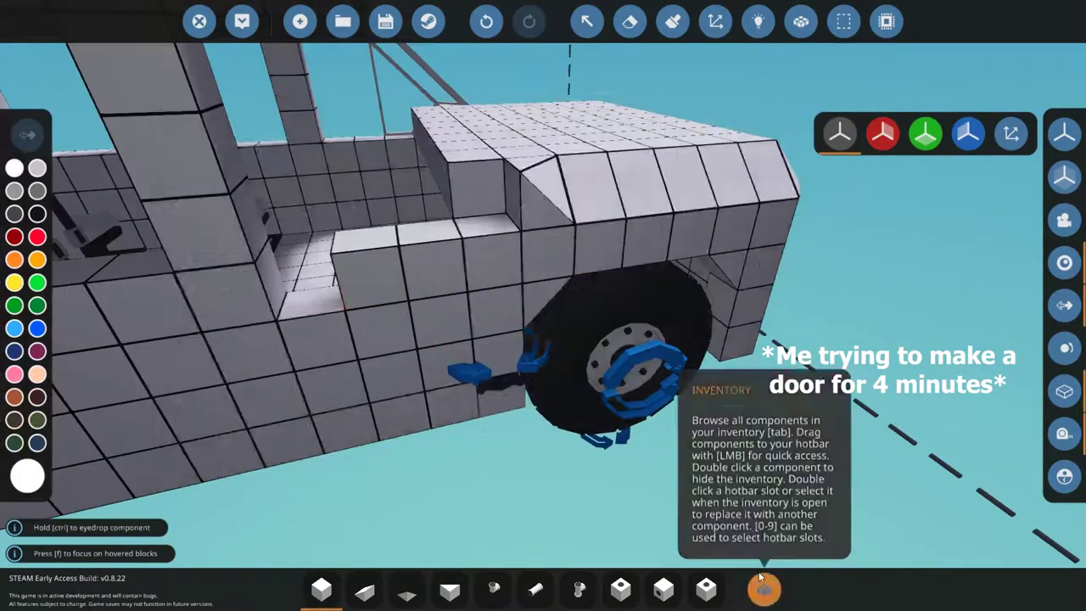
pyautogui.press('q')
pyautogui.press('q')
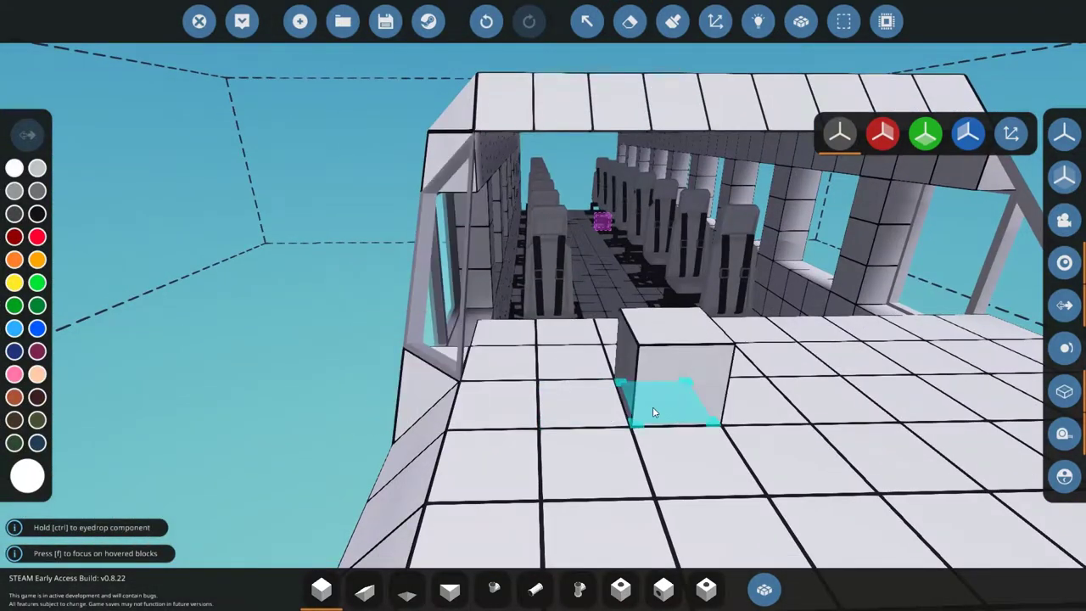
pyautogui.click(763, 589)
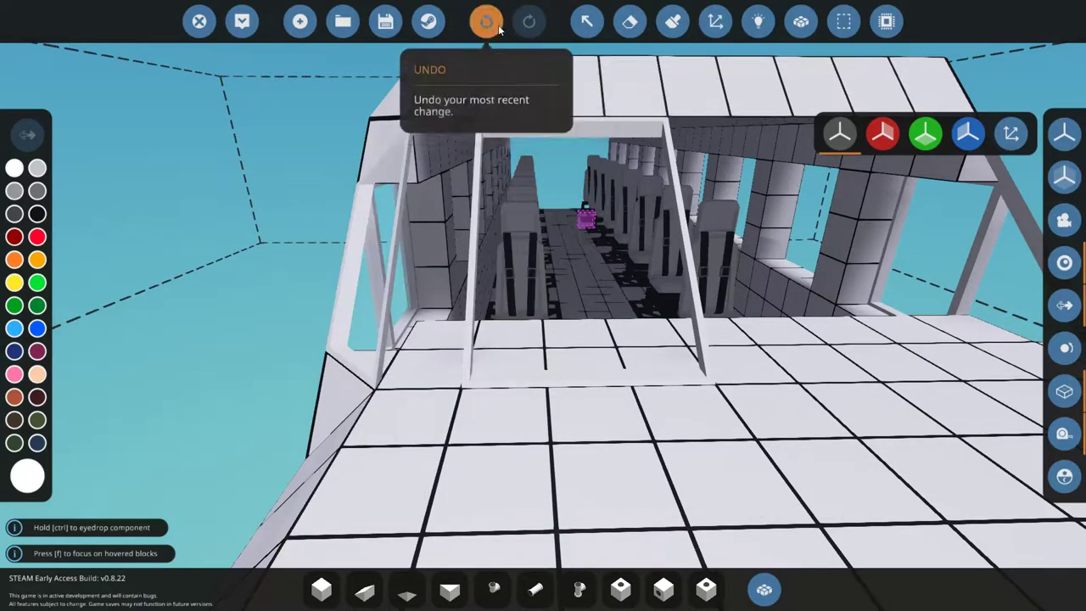
# Extend a row of blocks from the carriage front with red-axis mirroring enabled
pyautogui.press('s')
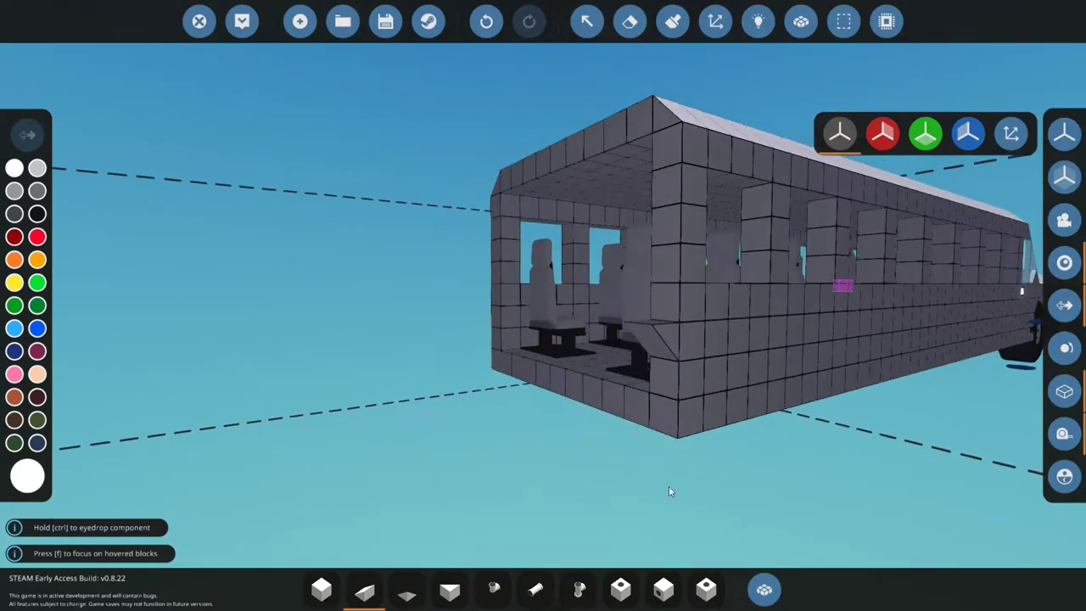
pyautogui.moveTo(662, 317); pyautogui.dragTo(535, 337)
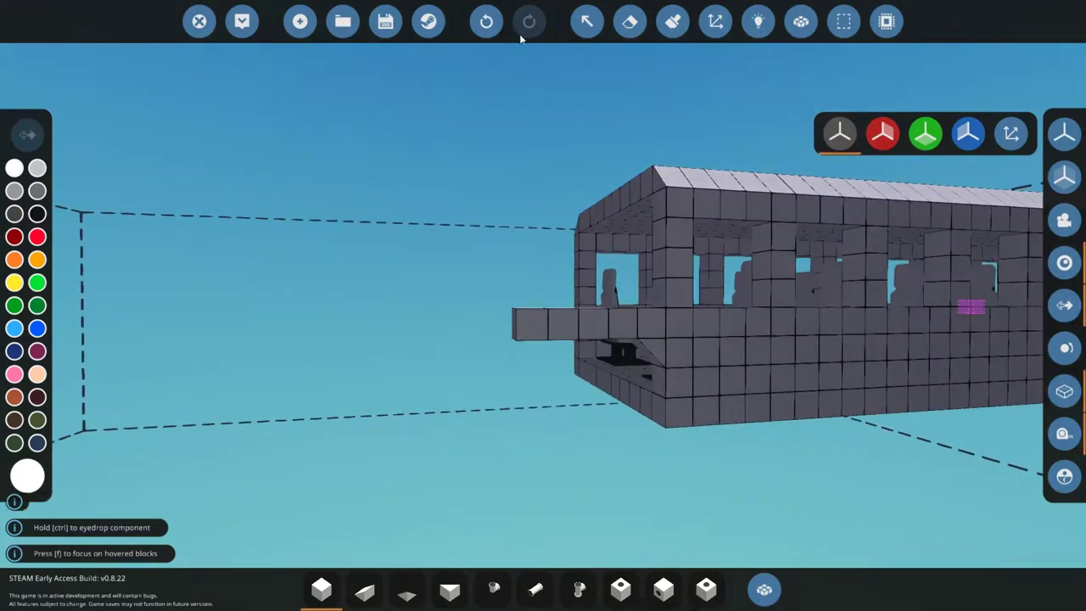
pyautogui.click(874, 133)
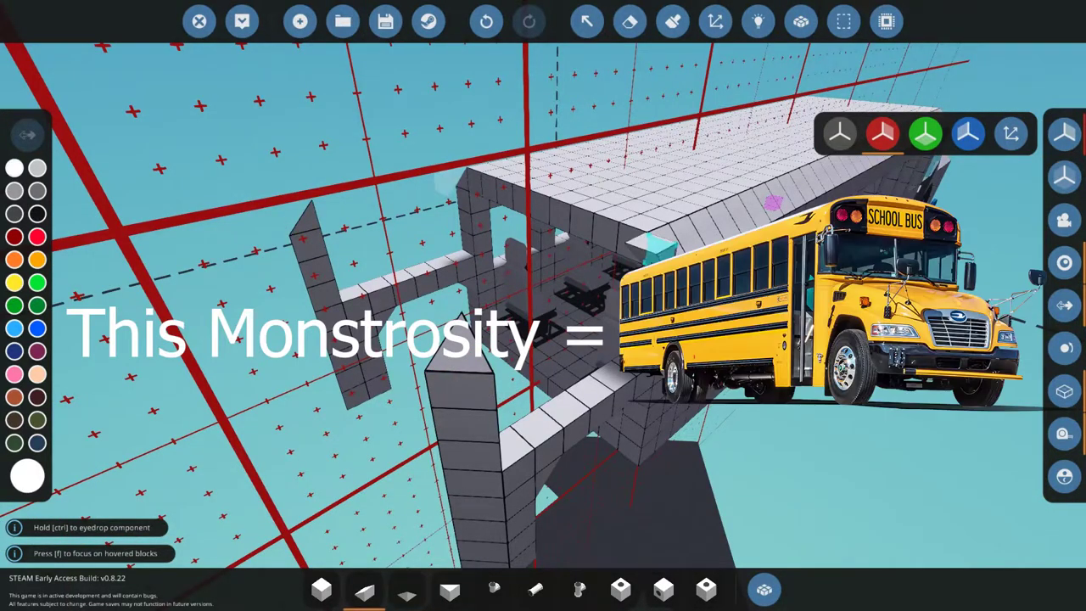
pyautogui.press('f')
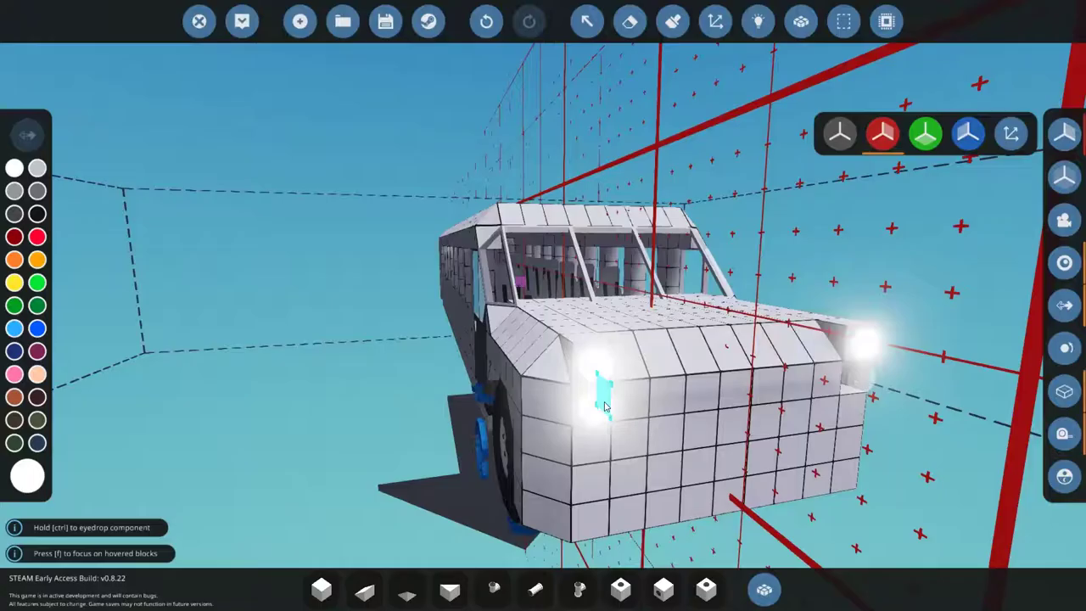
# Fly beneath the bus, drag-fill its open wall panel, and bring up the component inventory
pyautogui.press('2')
pyautogui.press('3')
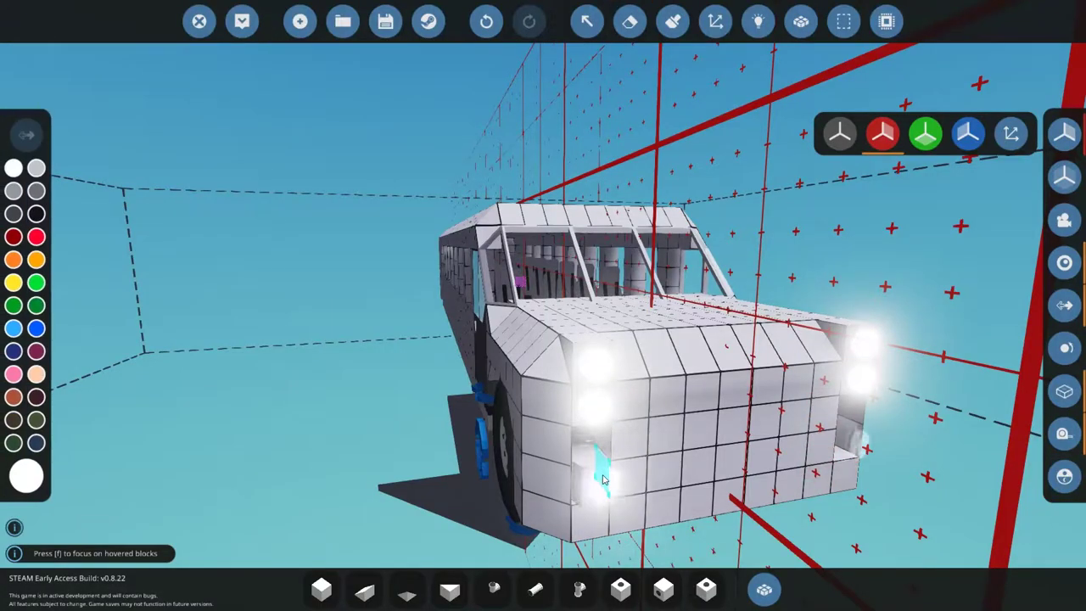
pyautogui.press('w')
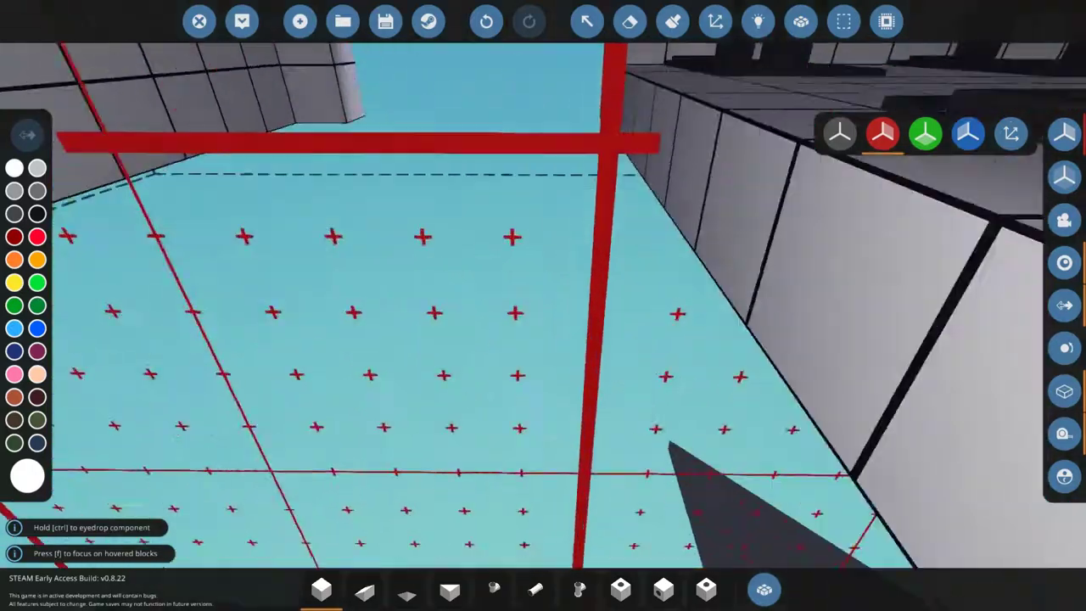
pyautogui.press('s')
pyautogui.press('3')
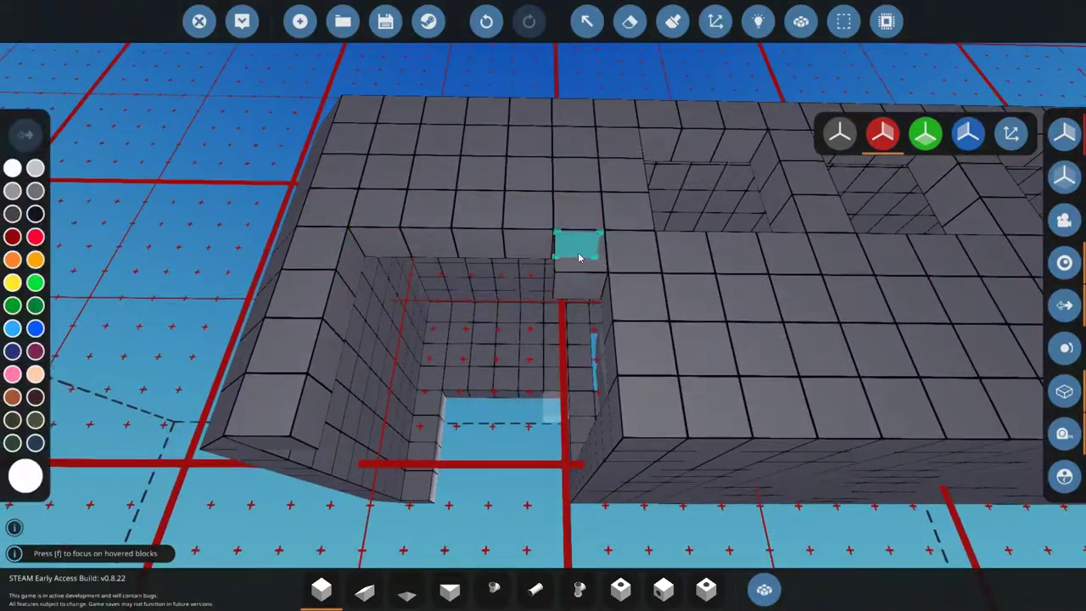
pyautogui.press('w')
pyautogui.press('s')
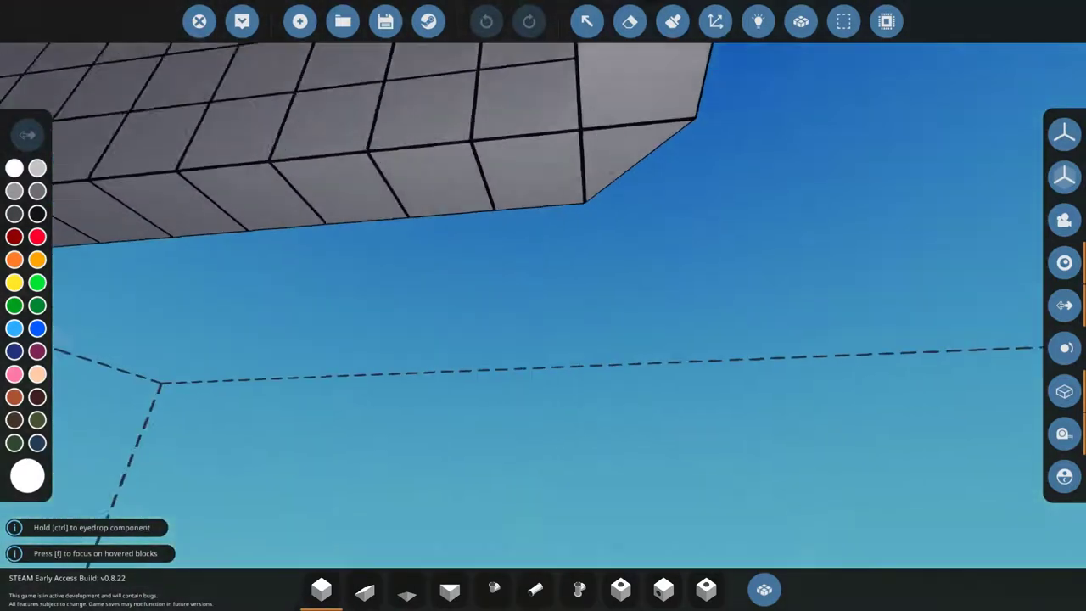
pyautogui.moveTo(680, 191); pyautogui.dragTo(577, 348)
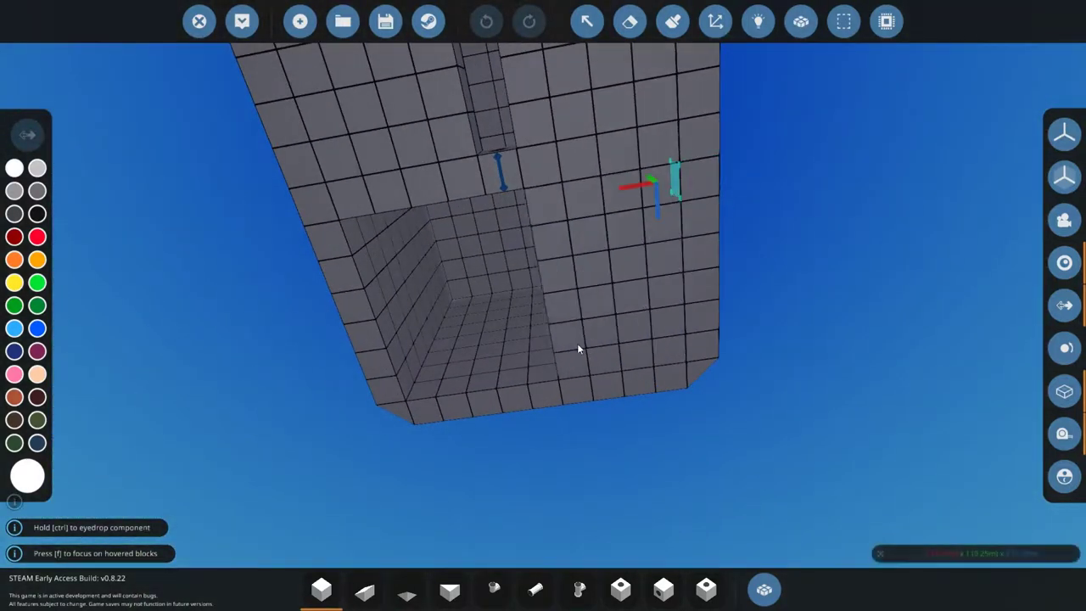
pyautogui.press('Tab')
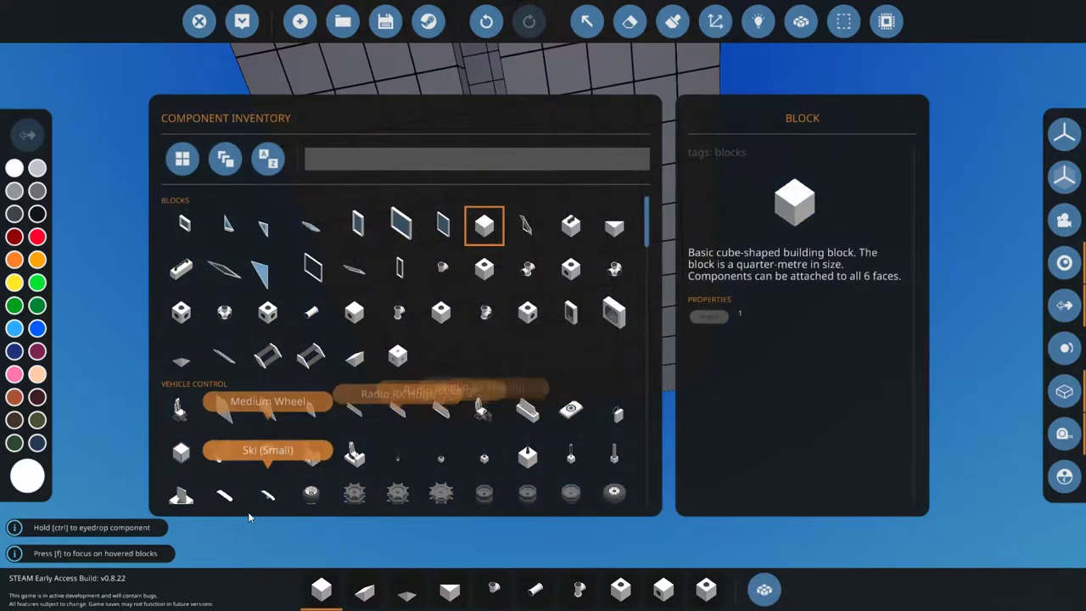
# Pick a different part shape and add three blocks beside the wedge under the bus
pyautogui.click(225, 494)
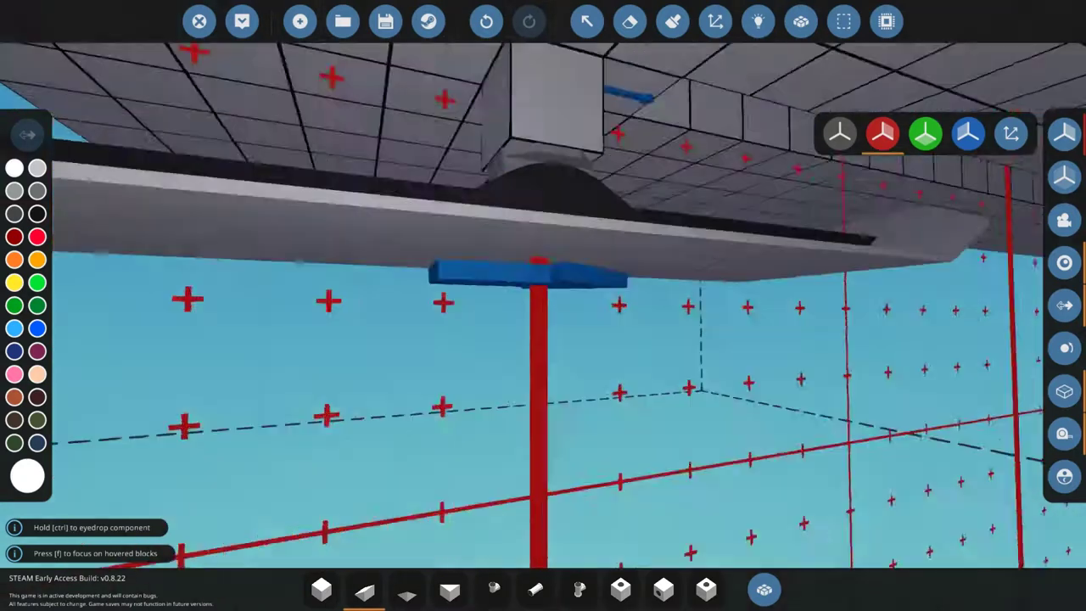
pyautogui.press('2')
pyautogui.press('w')
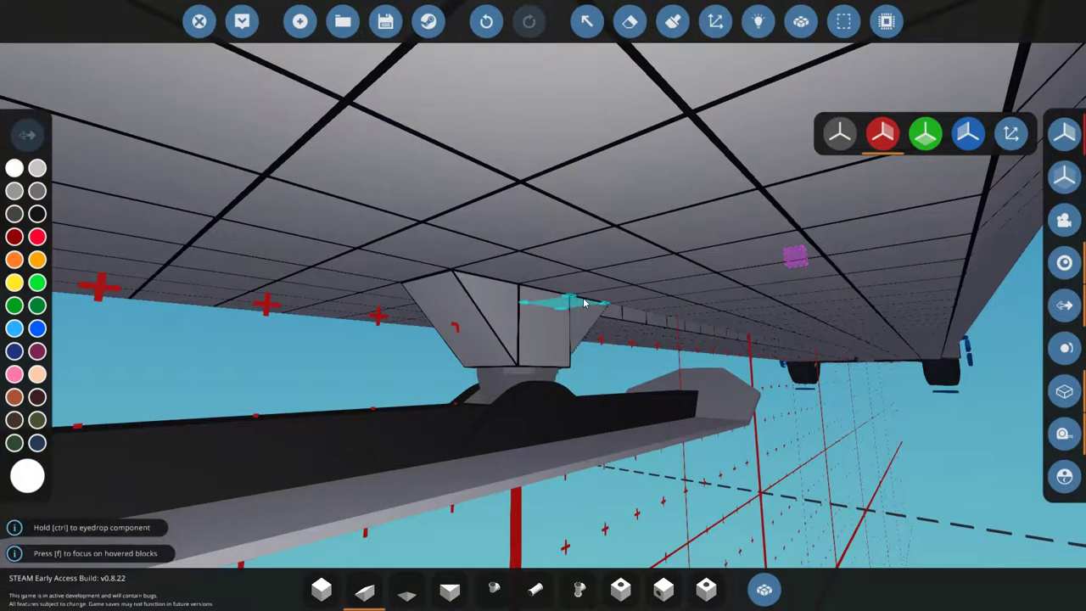
pyautogui.click(566, 292)
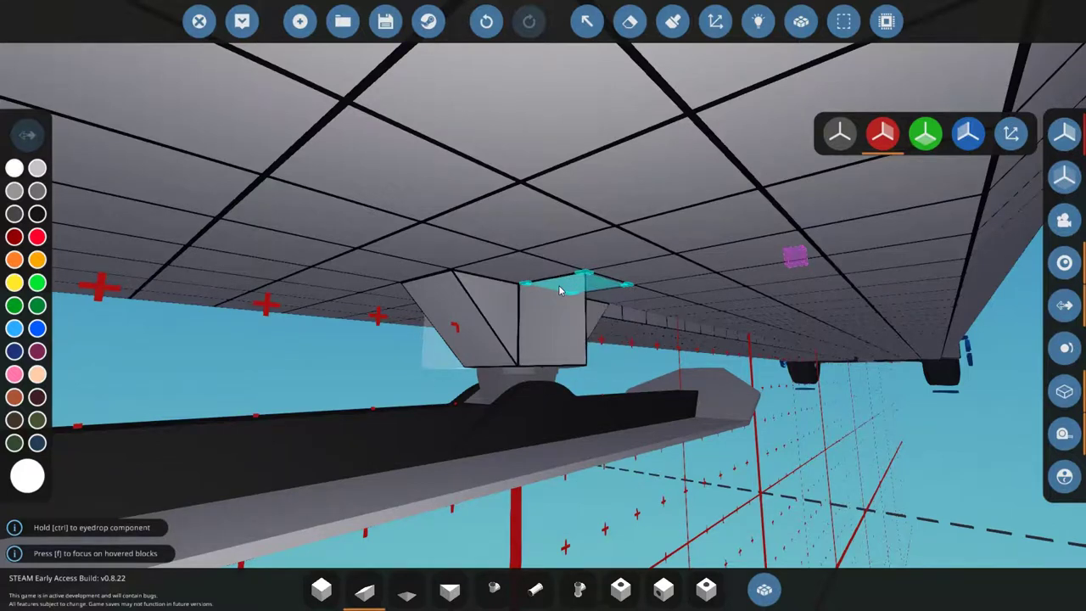
pyautogui.click(559, 290)
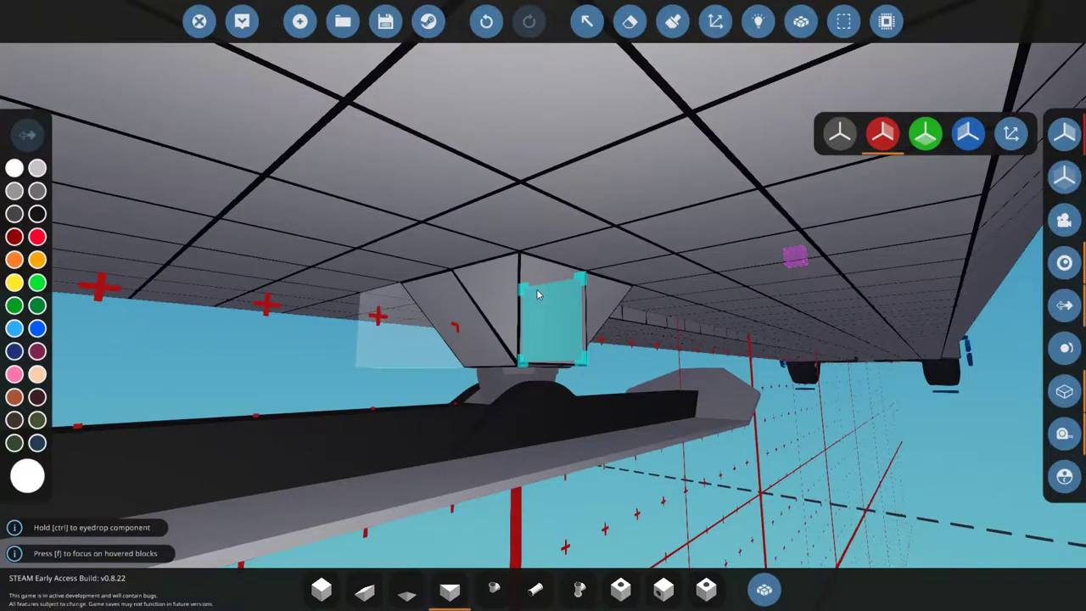
pyautogui.click(536, 293)
# Disable symmetry mode and reopen the full component inventory
pyautogui.press('w')
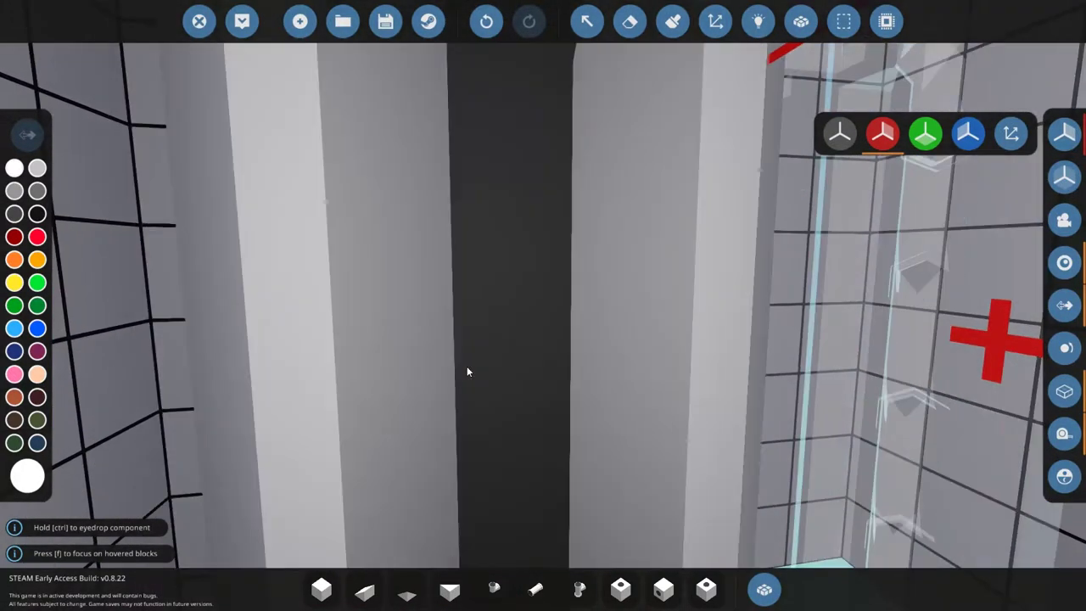
pyautogui.press('x')
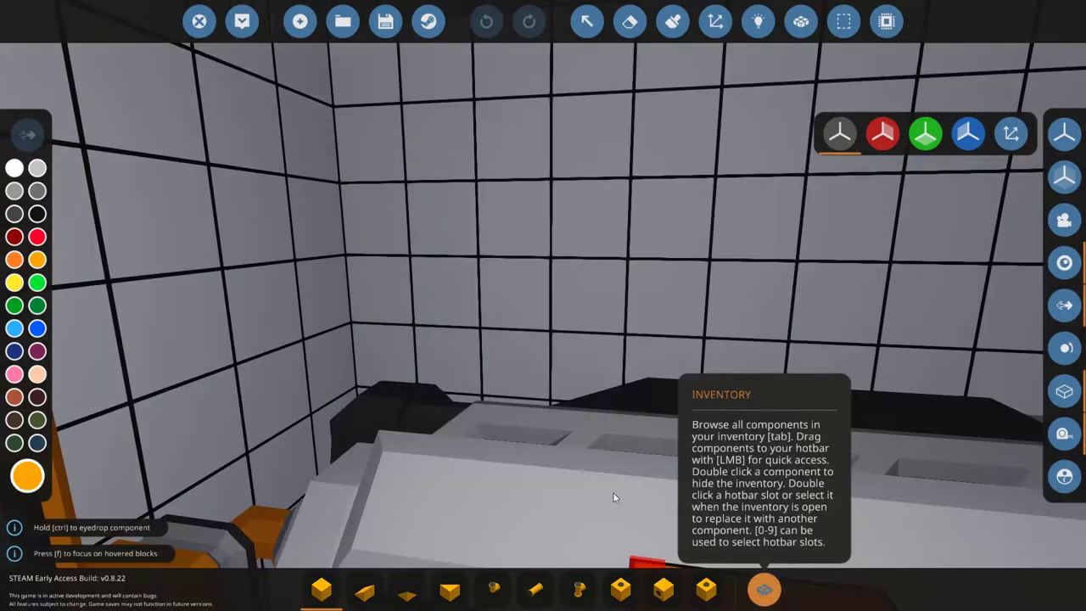
pyautogui.press('Tab')
pyautogui.scroll(-3, 398, 339)
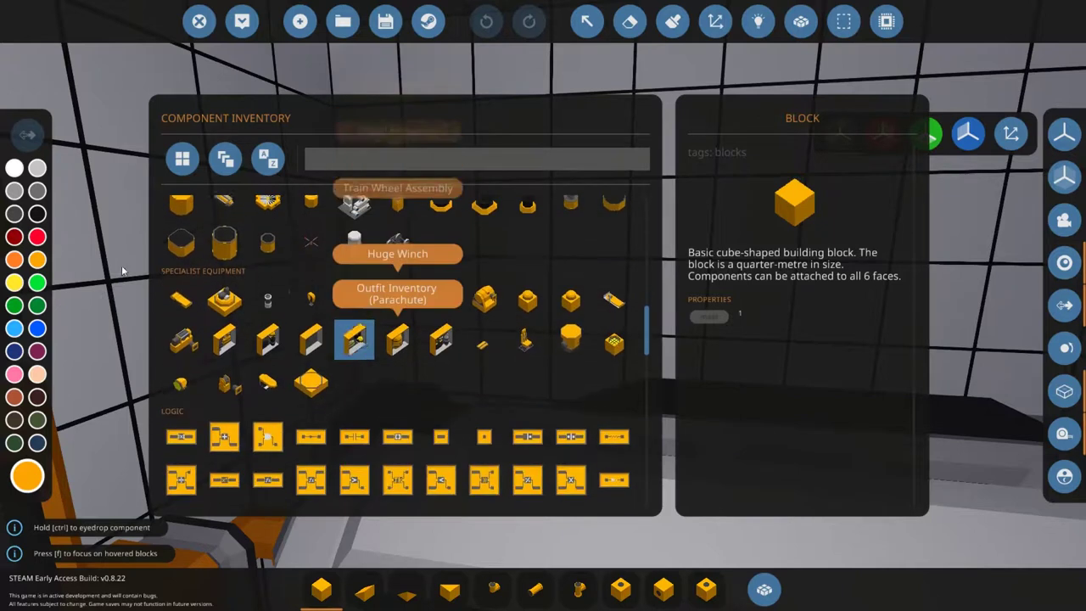
pyautogui.scroll(-2, 399, 255)
pyautogui.scroll(-3, 465, 327)
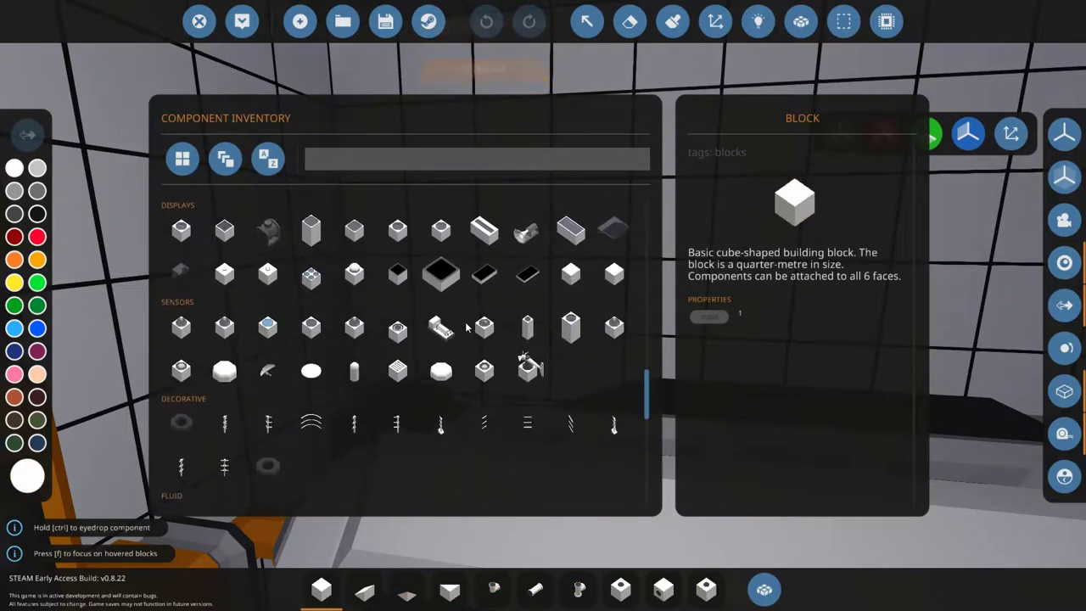
pyautogui.scroll(-2, 466, 327)
pyautogui.scroll(-2, 436, 339)
pyautogui.scroll(-2, 399, 280)
pyautogui.scroll(-1, 283, 204)
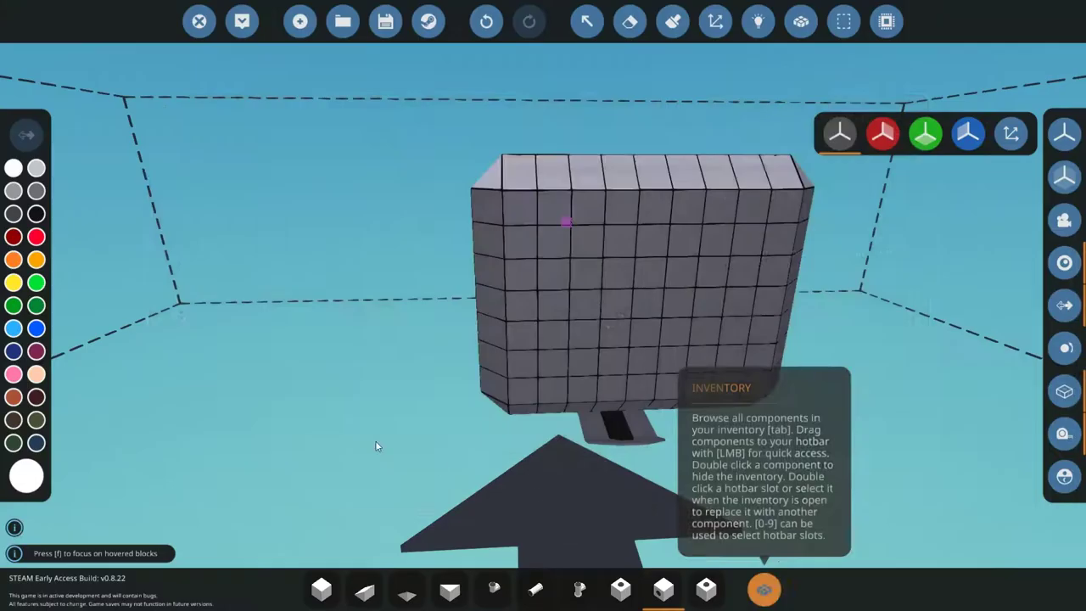
pyautogui.scroll(3, 499, 411)
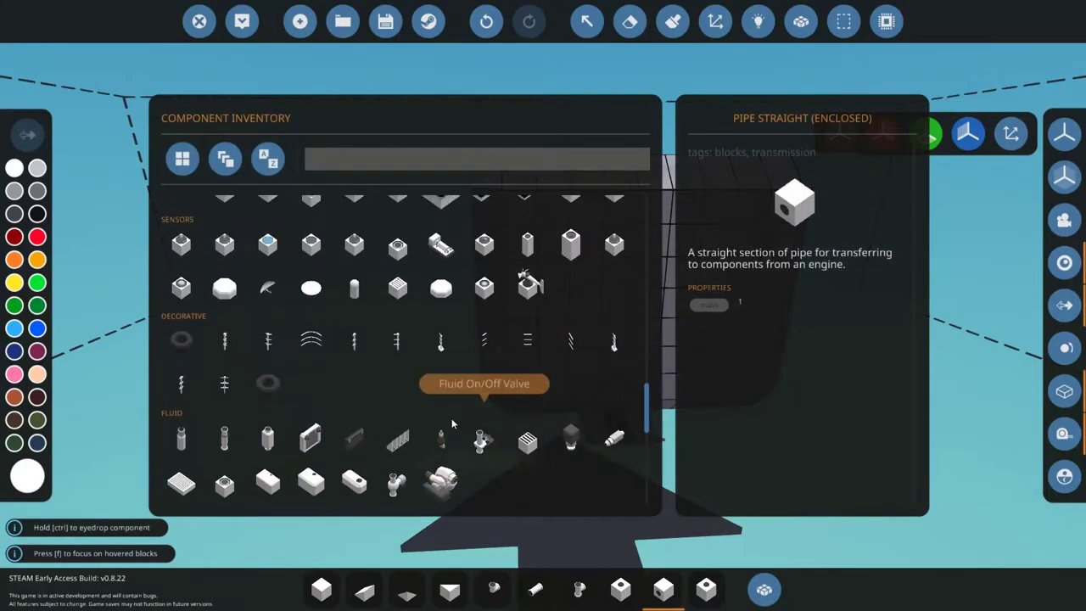
pyautogui.scroll(1, 492, 420)
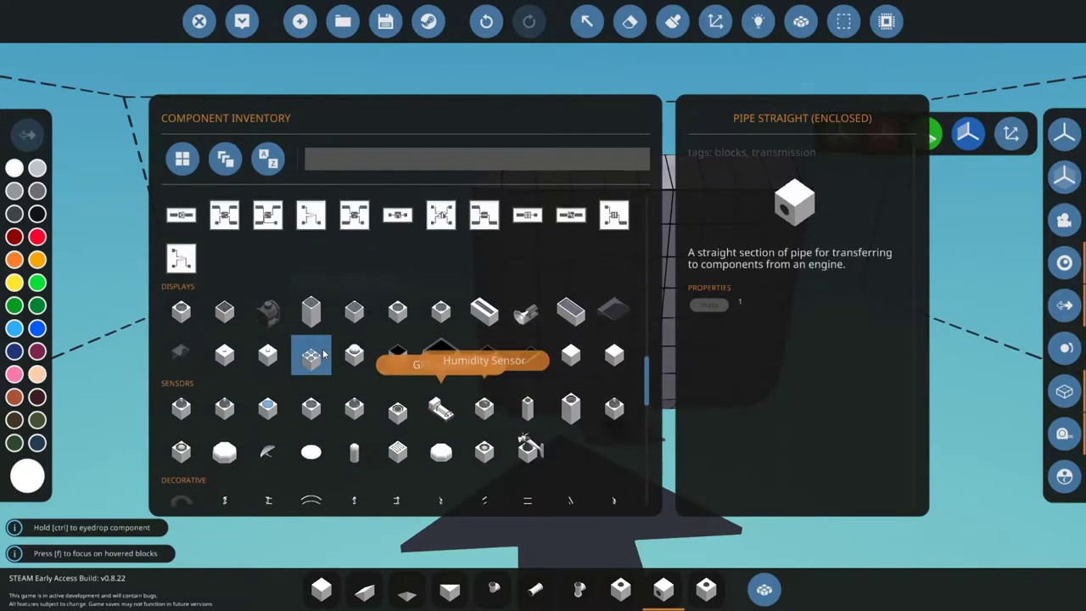
pyautogui.scroll(2, 424, 398)
pyautogui.scroll(2, 371, 410)
pyautogui.scroll(2, 373, 407)
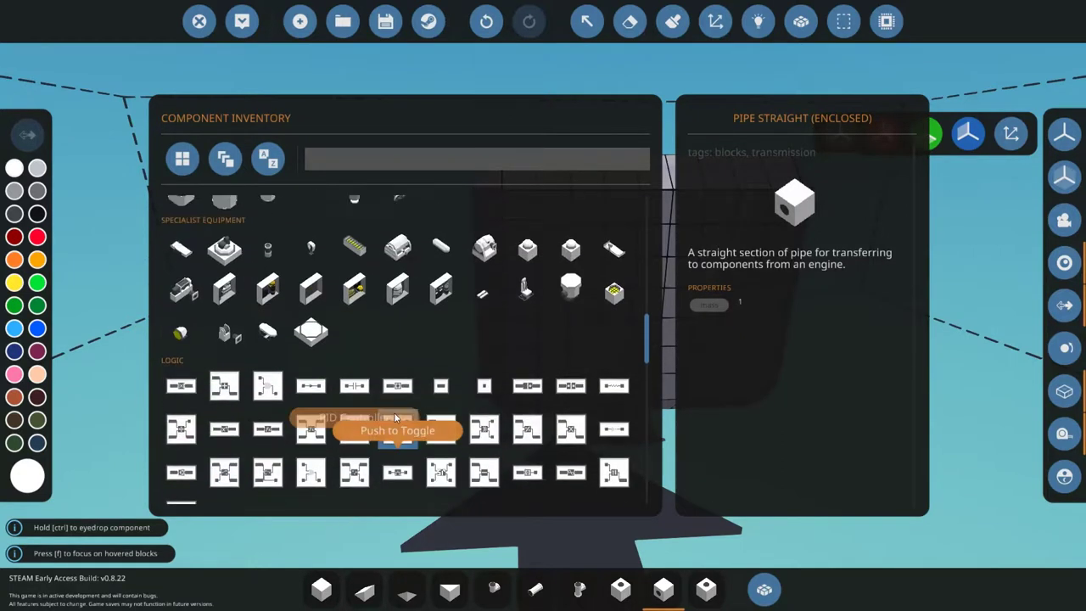
pyautogui.scroll(3, 459, 403)
# Select the Search Light from the Specialist Equipment components
pyautogui.click(565, 441)
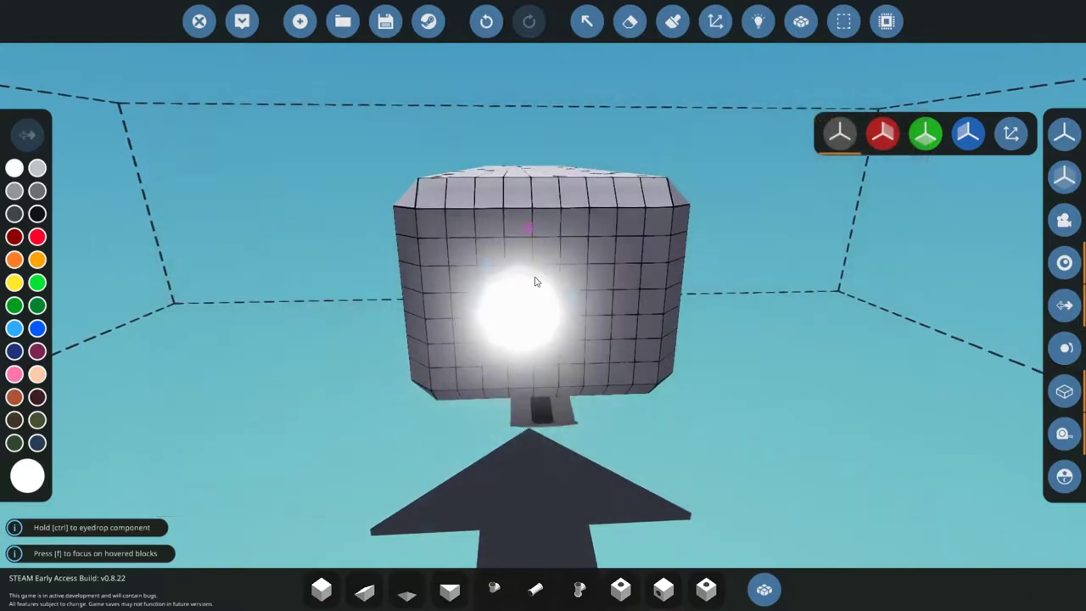
# Place the search light on the bus front, re-enable symmetry, and drag out a wide block wall
pyautogui.click(536, 280)
pyautogui.press('w')
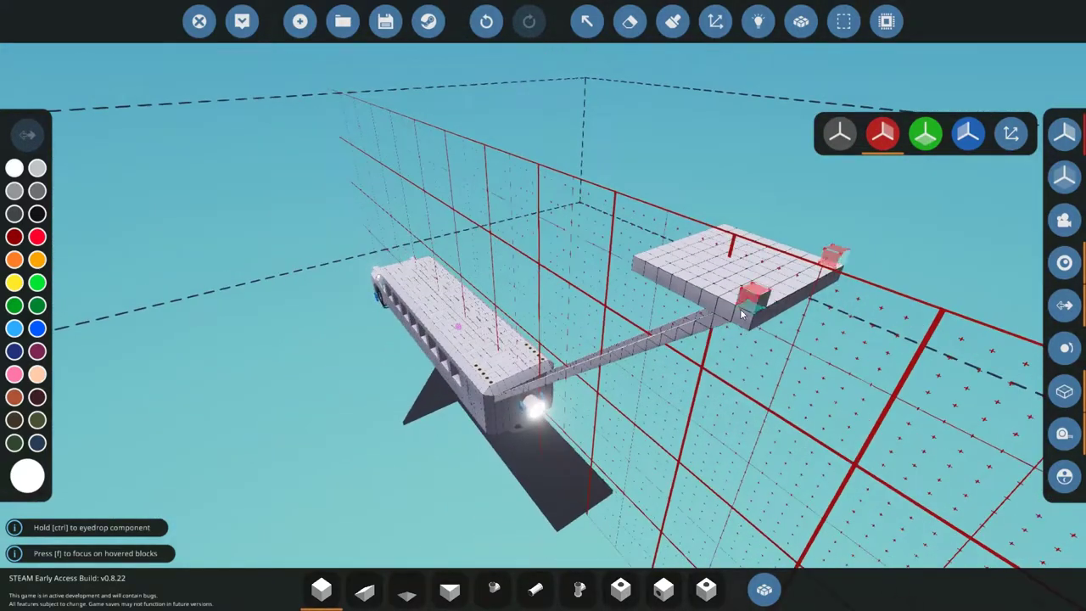
pyautogui.moveTo(746, 302); pyautogui.dragTo(473, 303)
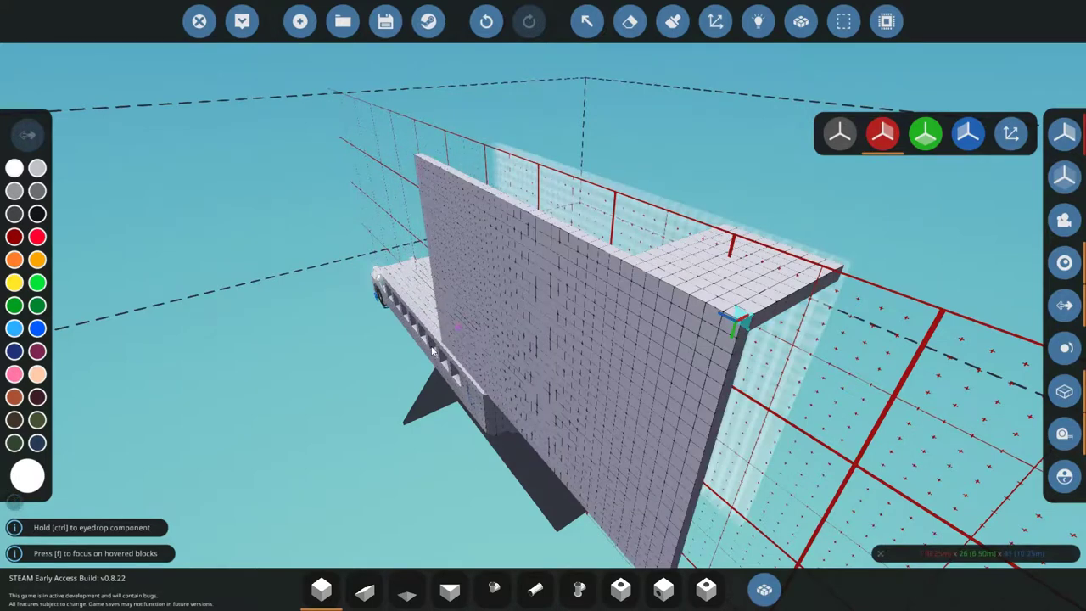
pyautogui.moveTo(433, 350); pyautogui.dragTo(367, 331)
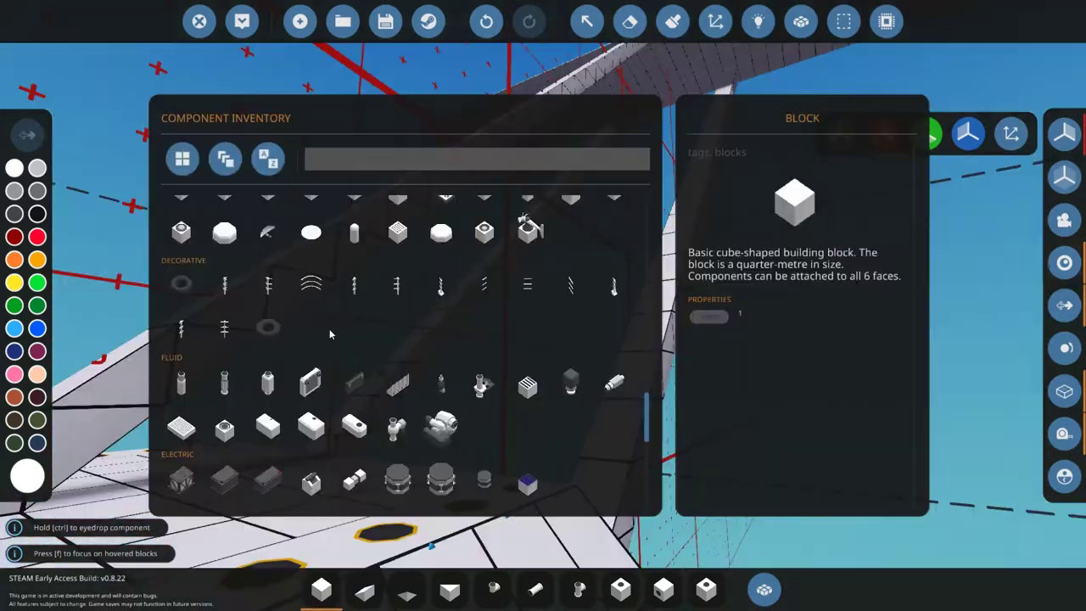
# Pick Radar (Huge) from the inventory and mount it on the bus
pyautogui.press('q')
pyautogui.scroll(2, 329, 299)
pyautogui.click(311, 315)
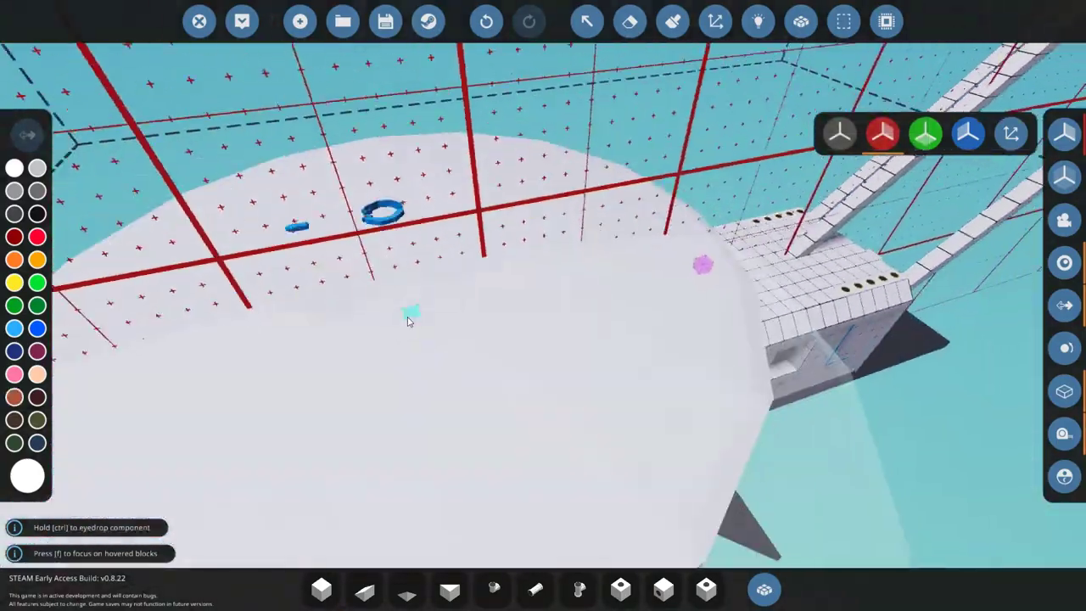
pyautogui.scroll(2, 488, 316)
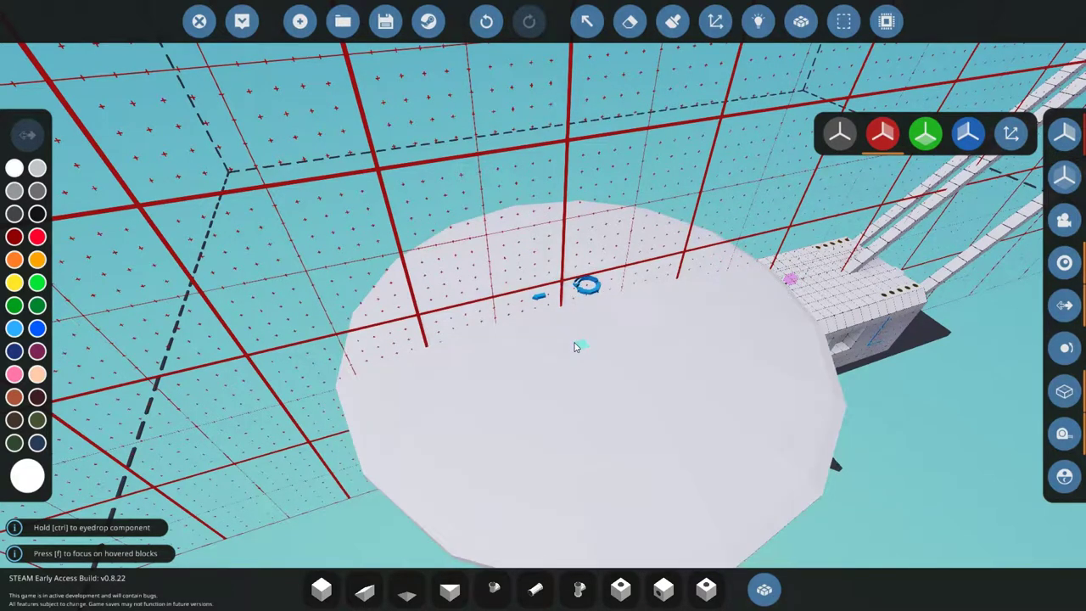
pyautogui.press('3')
# Paint the whole bus olive green and its top two lights green
pyautogui.click(37, 419)
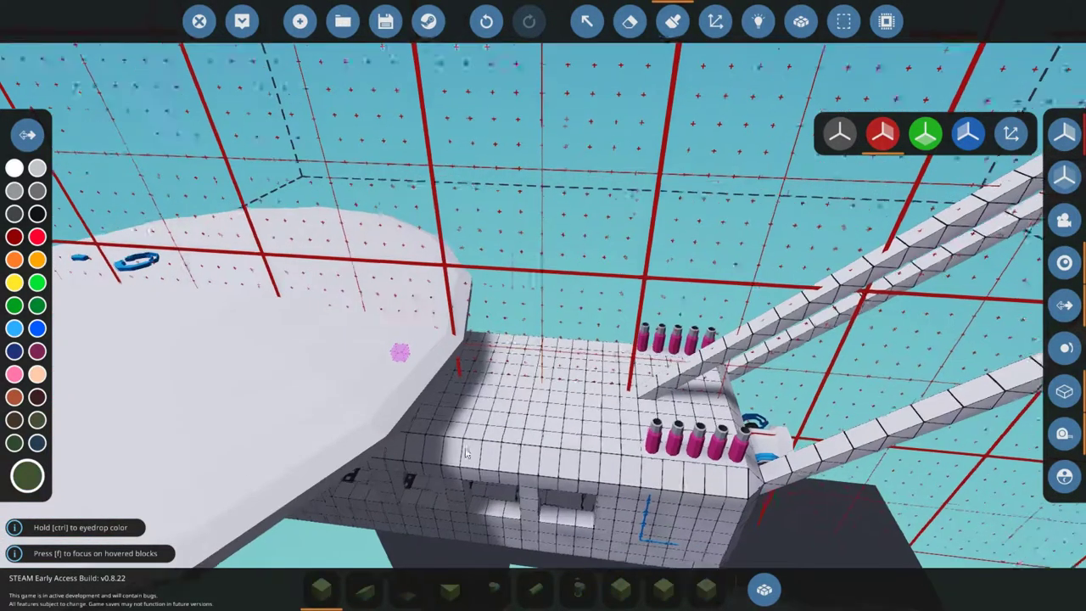
pyautogui.click(492, 453)
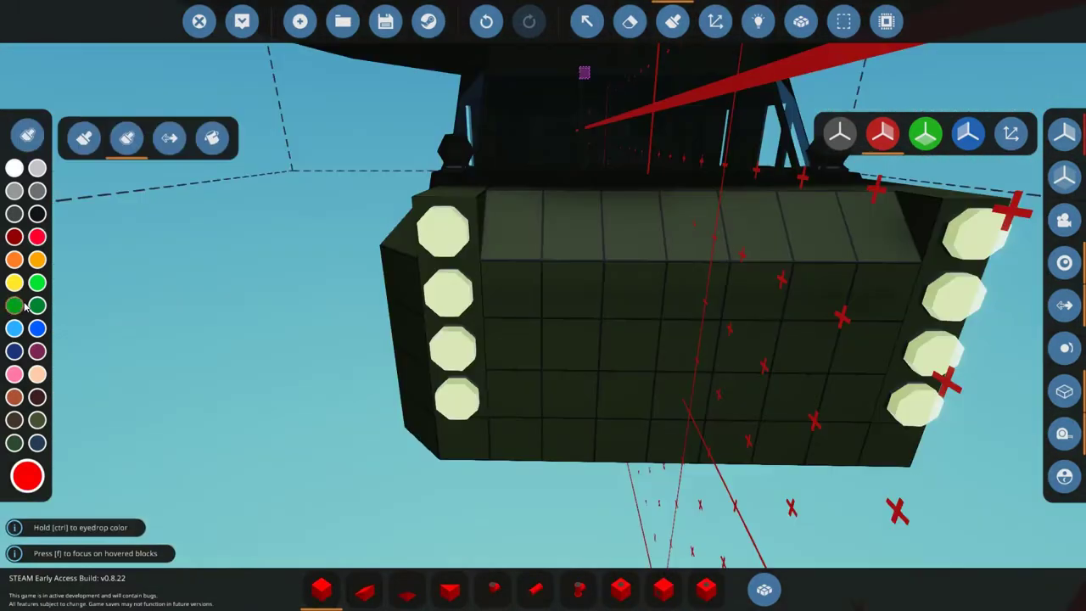
pyautogui.moveTo(463, 214); pyautogui.dragTo(460, 291)
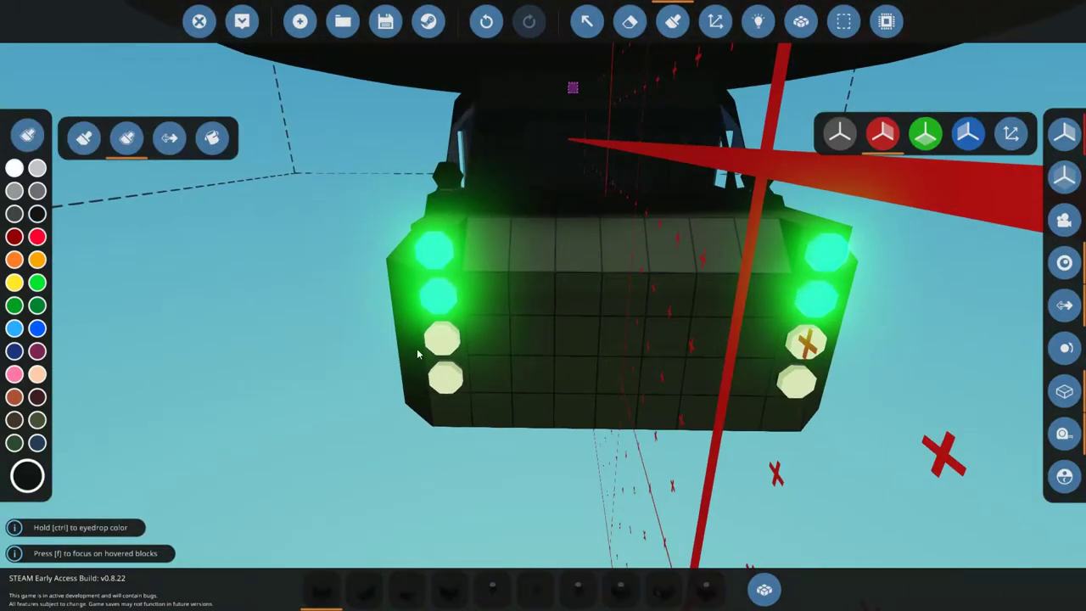
# Paint the bottom lights yellow-orange and return to block placement
pyautogui.click(37, 259)
pyautogui.click(397, 414)
pyautogui.press('w')
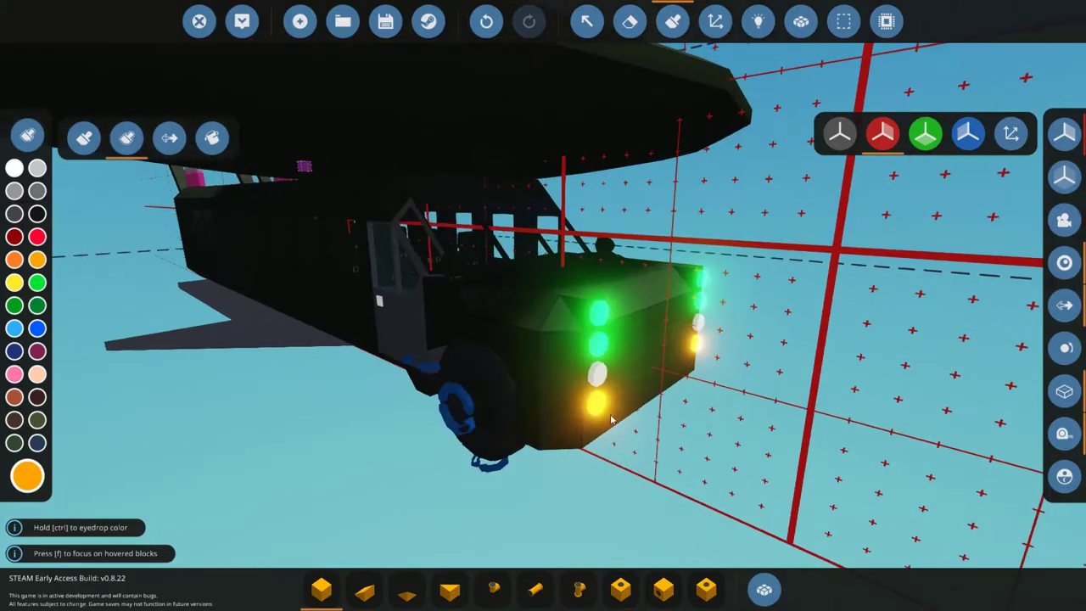
pyautogui.press('Escape')
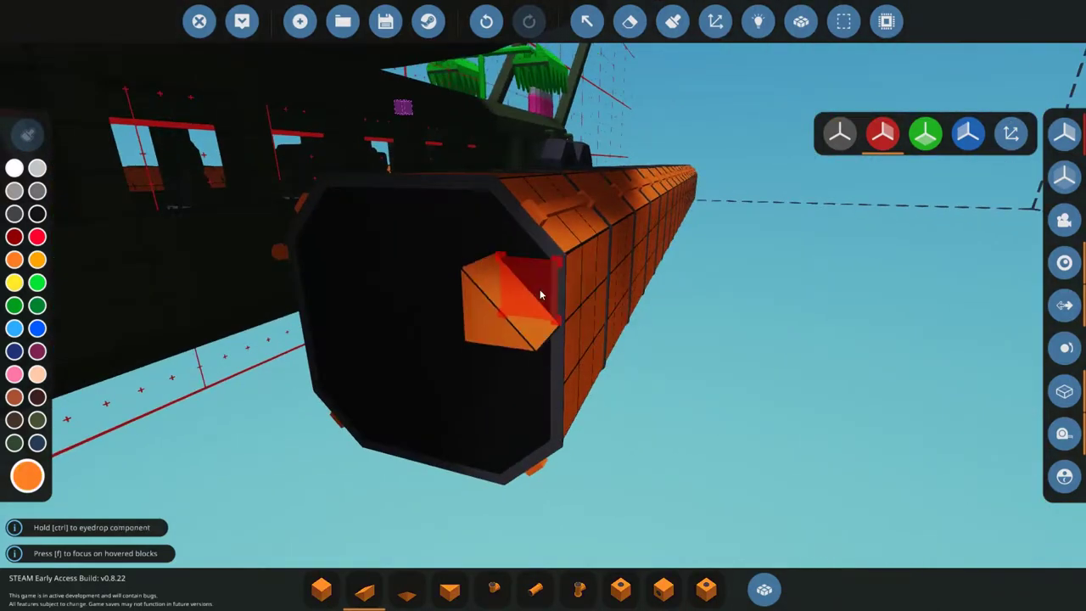
# Set the colour to white, search the inventory for 'RGB' and select Light (RGB)
pyautogui.press('q')
pyautogui.scroll(5, 501, 373)
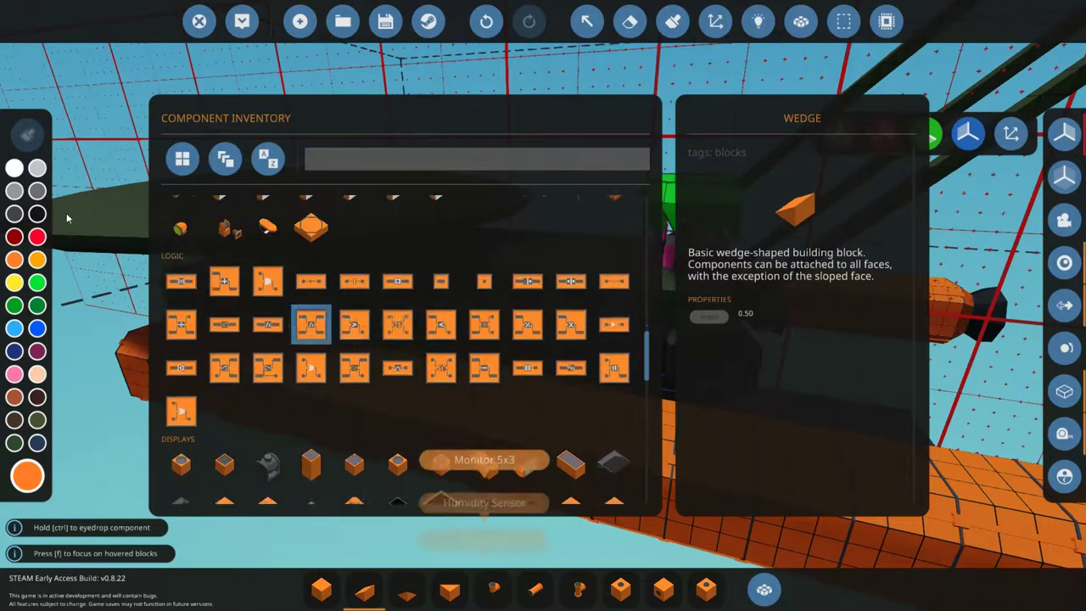
pyautogui.click(14, 167)
pyautogui.scroll(5, 384, 338)
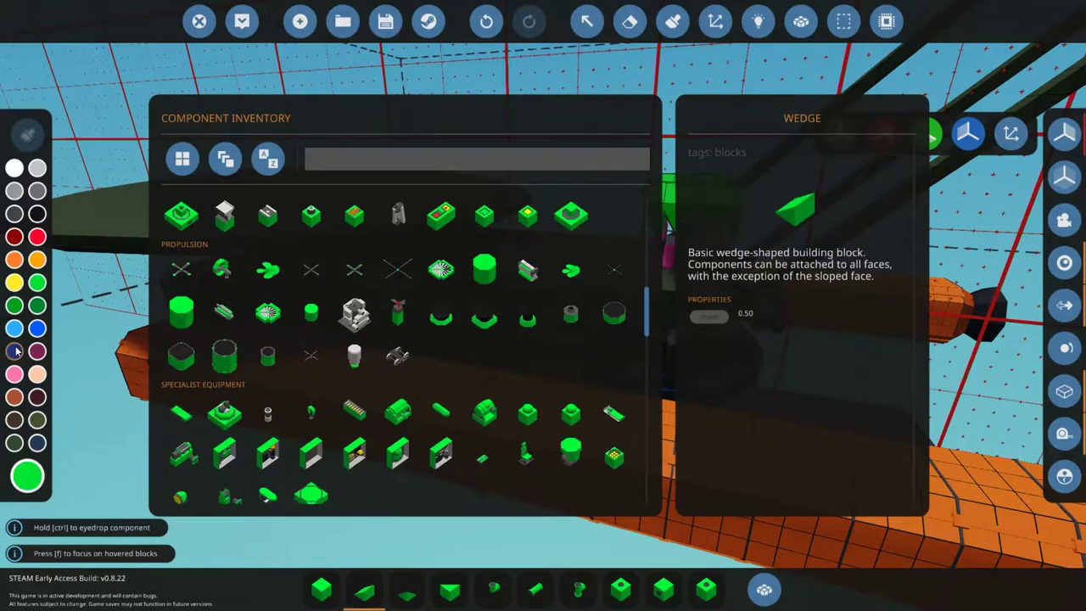
pyautogui.scroll(3, 407, 365)
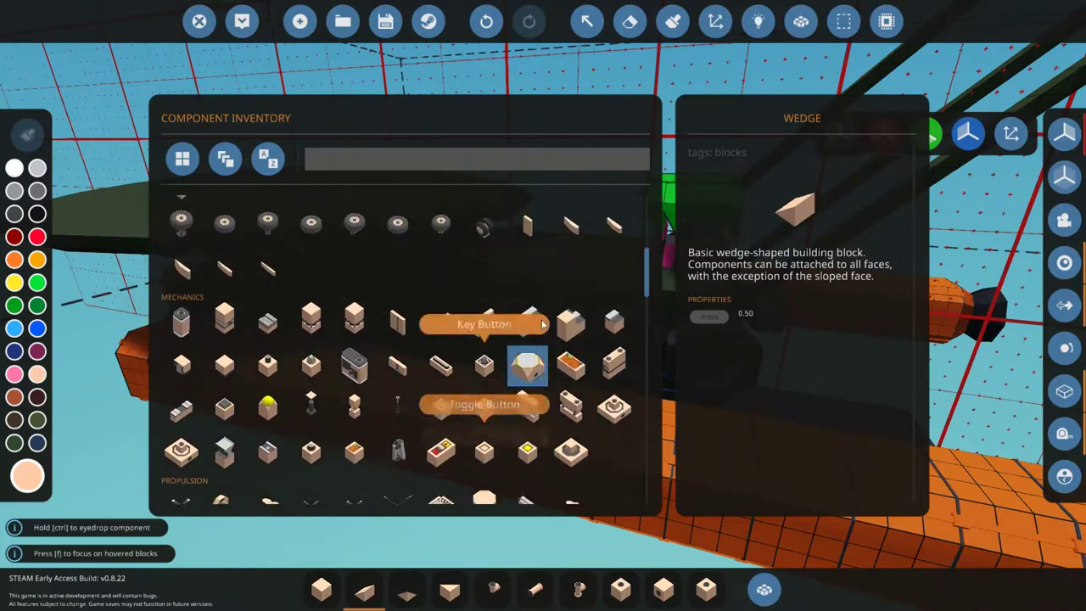
pyautogui.scroll(-5, 518, 344)
pyautogui.scroll(-3, 521, 342)
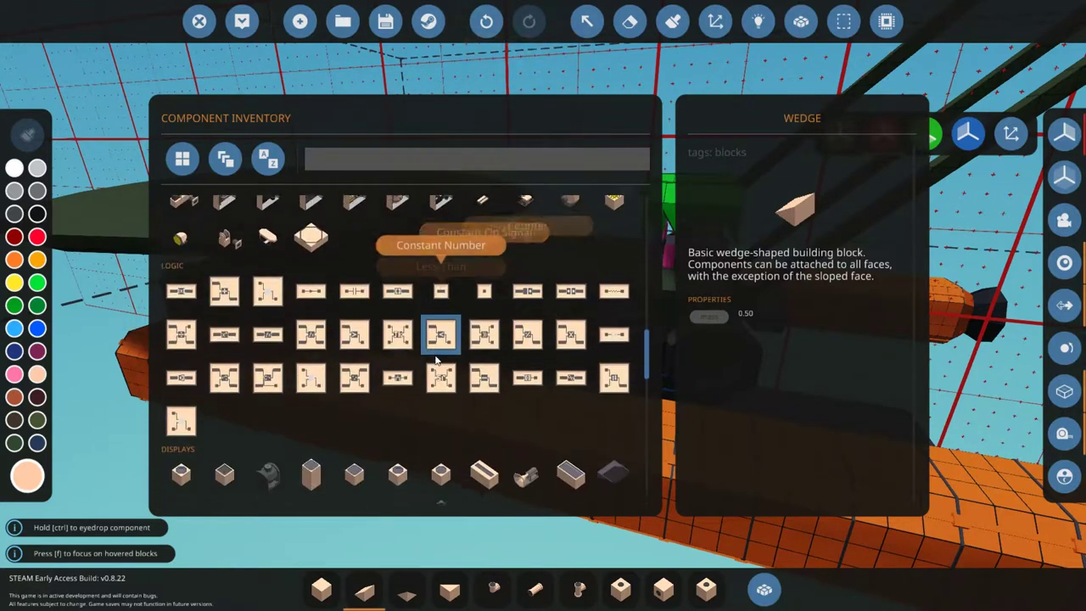
pyautogui.scroll(-2, 509, 364)
pyautogui.scroll(-1, 496, 391)
pyautogui.scroll(-1, 484, 411)
pyautogui.scroll(-2, 484, 399)
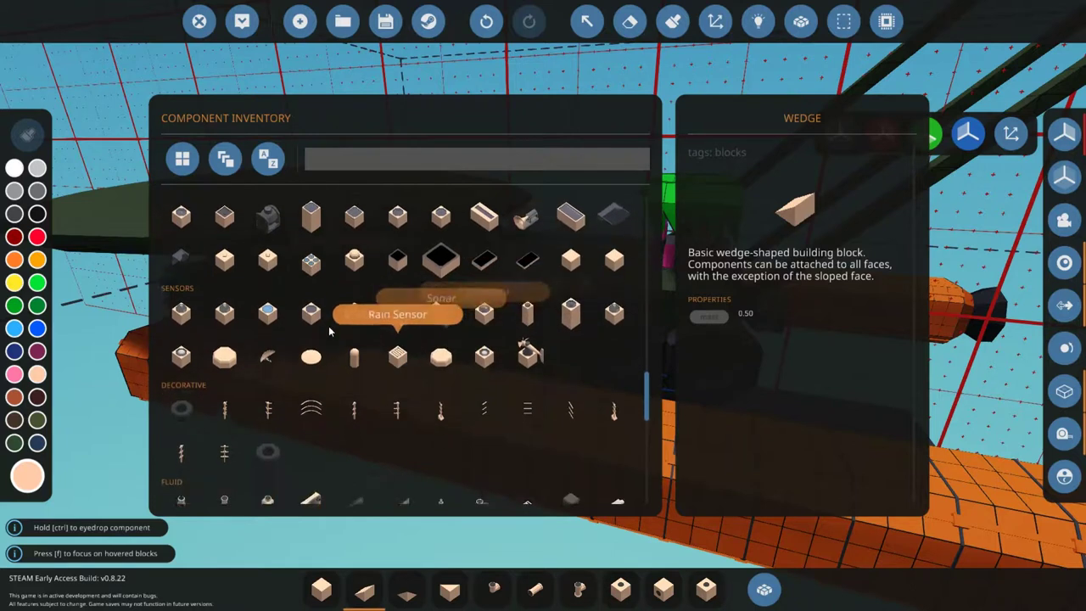
pyautogui.scroll(-2, 498, 345)
pyautogui.scroll(-2, 488, 335)
pyautogui.scroll(-2, 471, 319)
pyautogui.scroll(2, 469, 316)
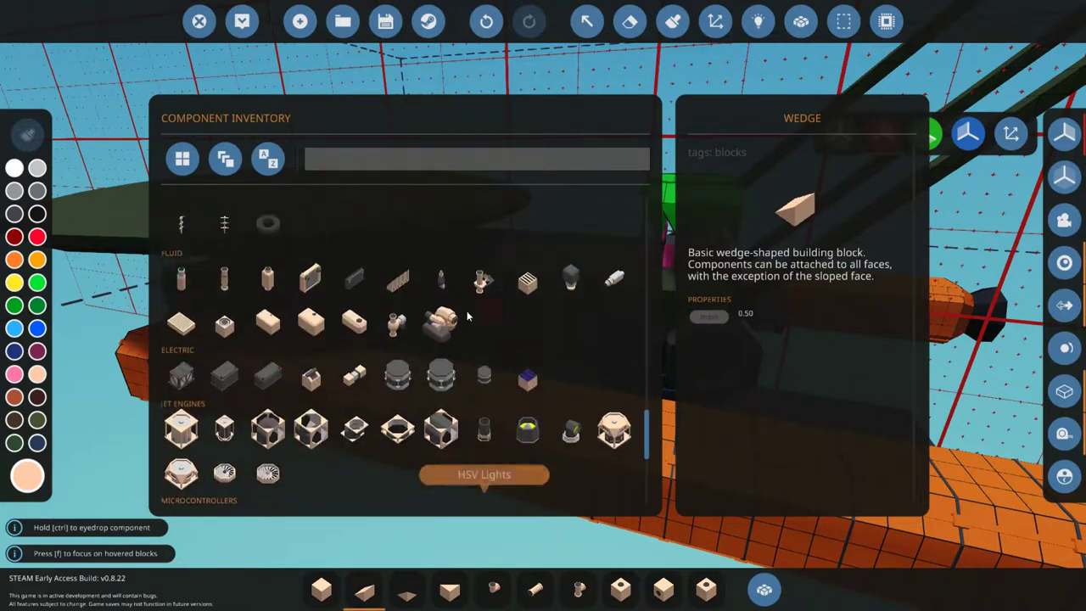
pyautogui.scroll(1, 469, 316)
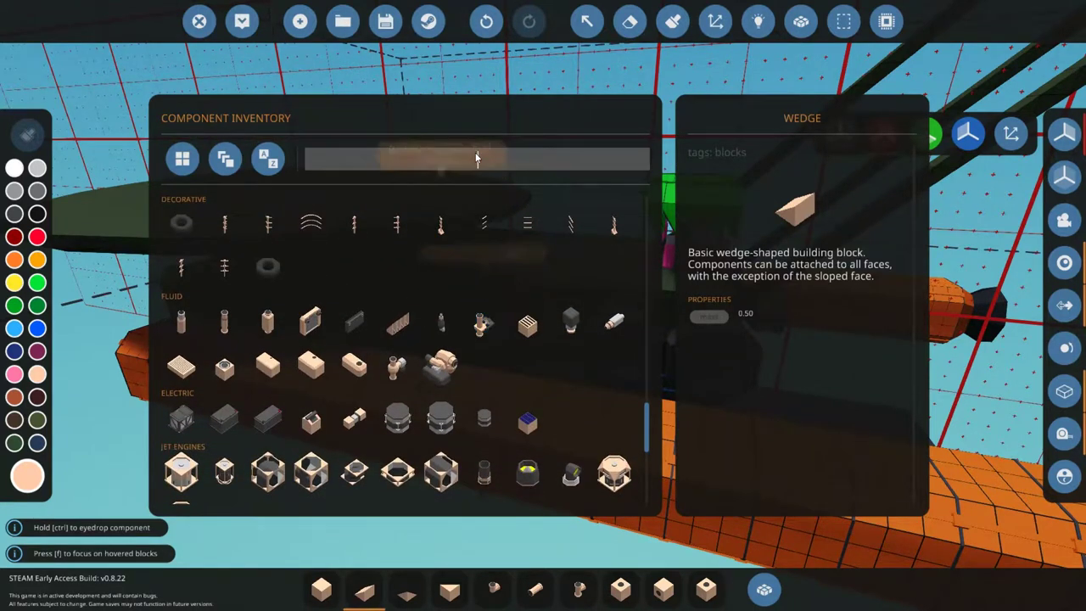
pyautogui.write('thr')
pyautogui.press('BackSpace')
pyautogui.press('BackSpace')
pyautogui.press('BackSpace')
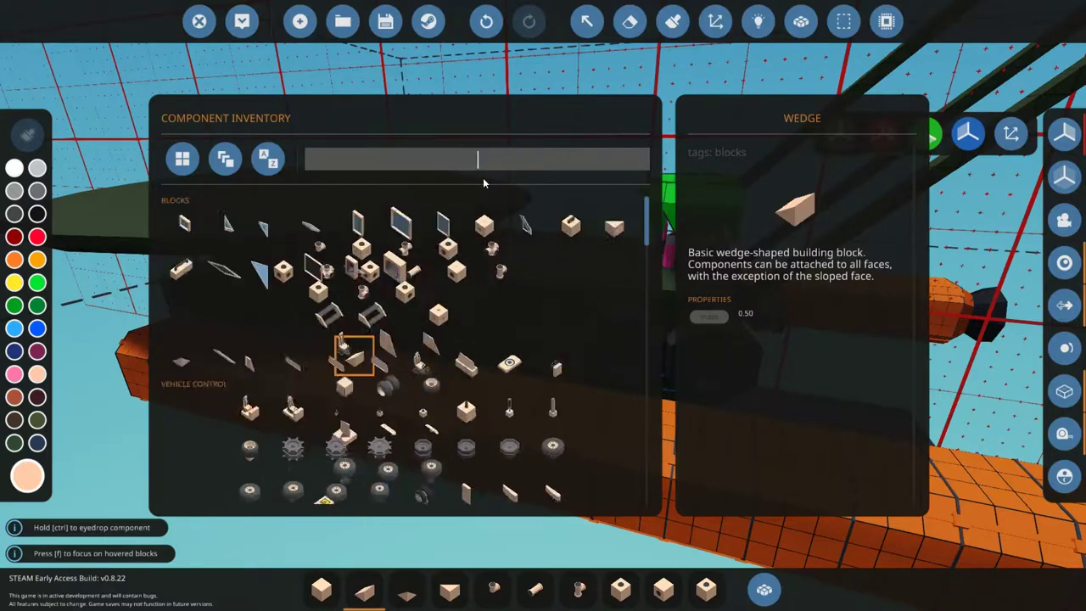
pyautogui.write('RGB')
pyautogui.press('BackSpace')
pyautogui.press('BackSpace')
pyautogui.press('BackSpace')
pyautogui.write('RGB')
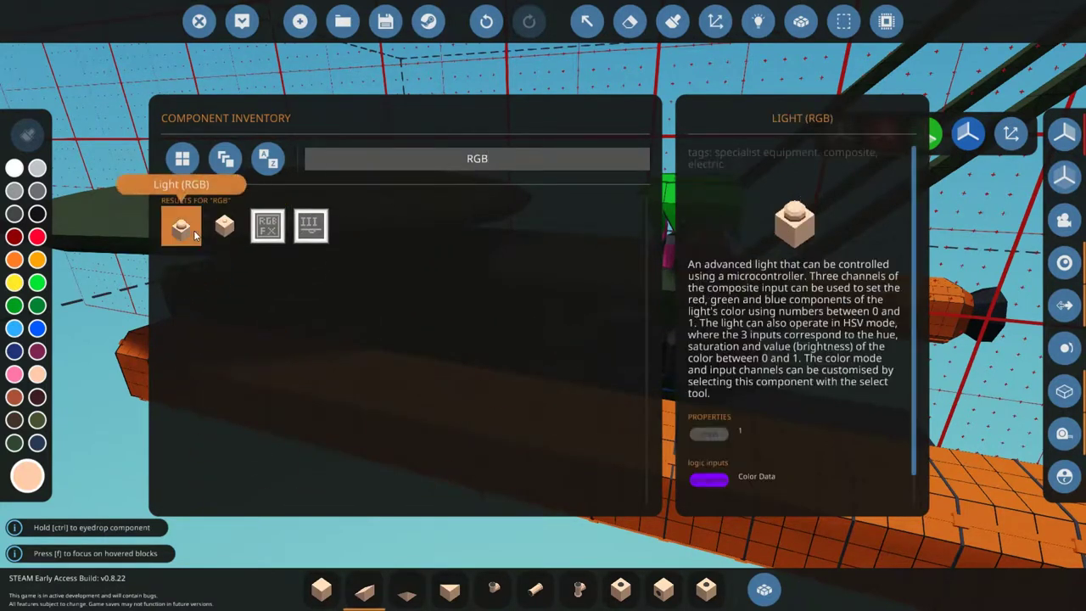
pyautogui.click(182, 226)
# Place RGB lights along the undersides of the orange booster tubes
pyautogui.press('s')
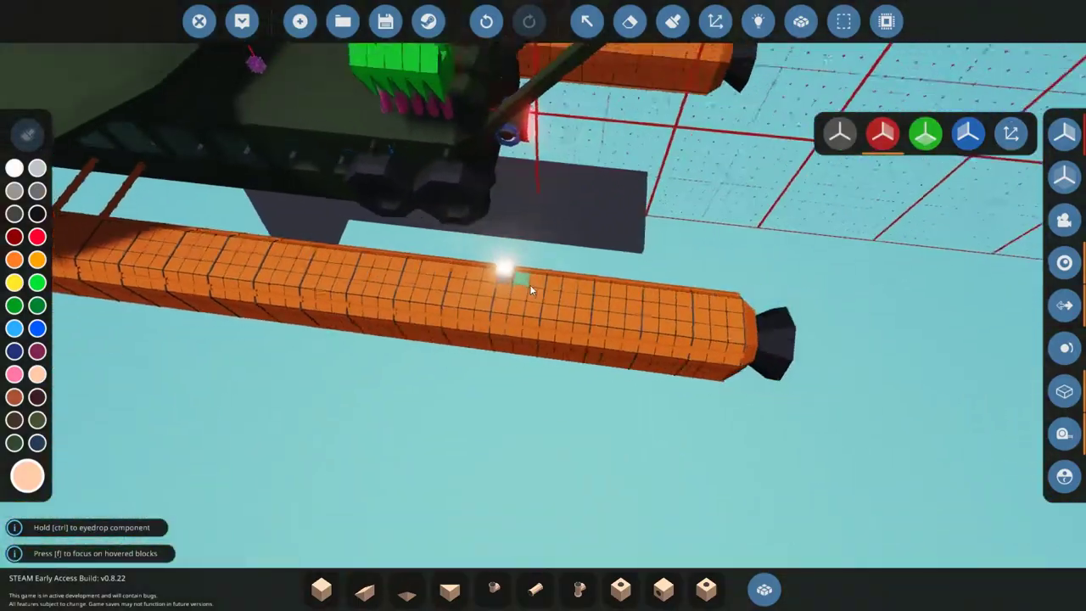
pyautogui.press('d')
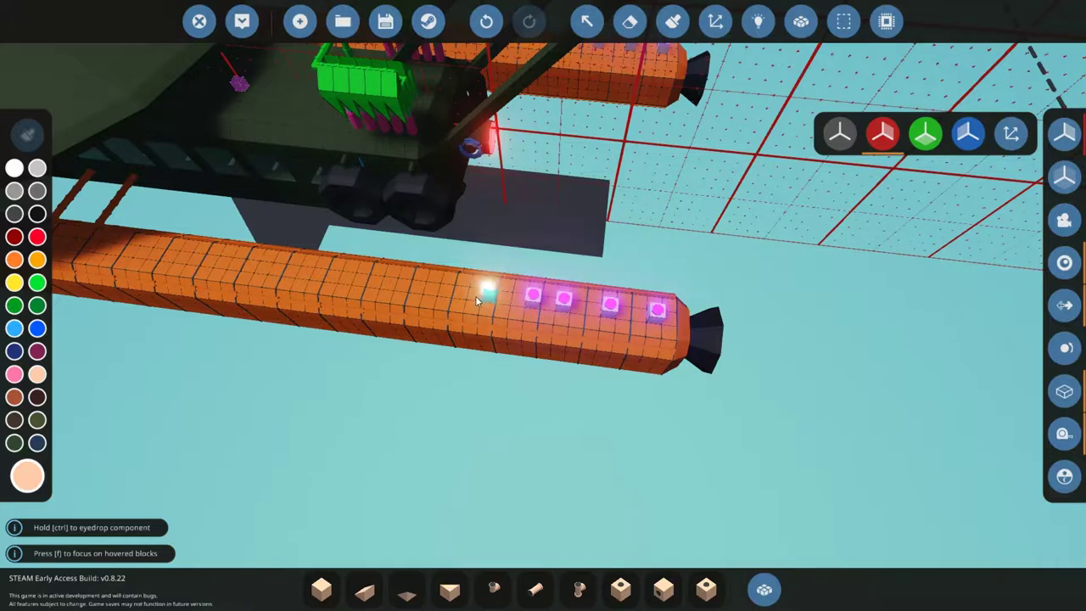
pyautogui.press('a')
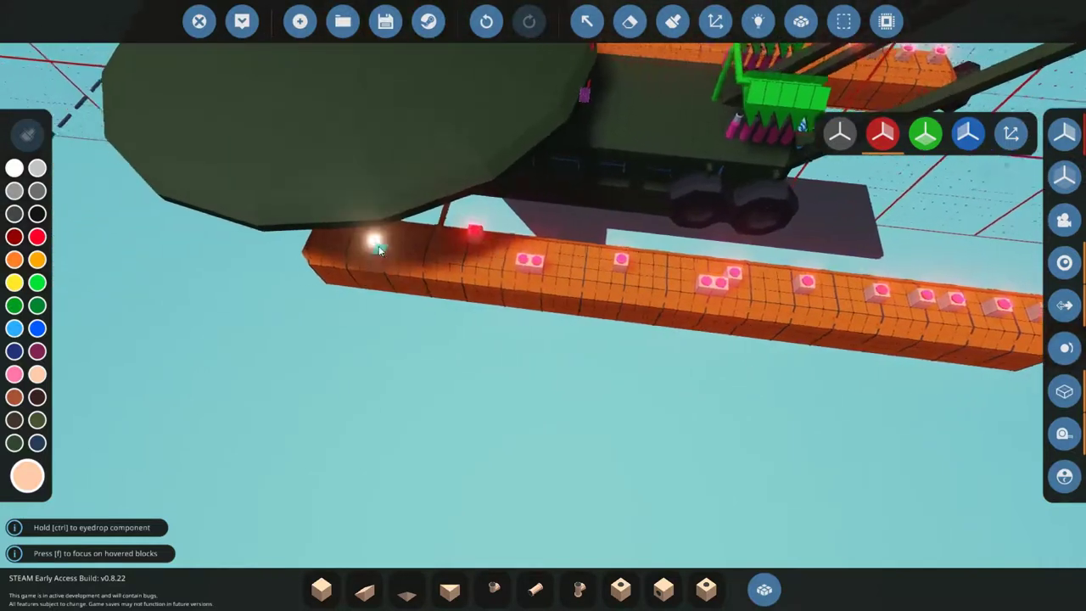
pyautogui.click(635, 316)
pyautogui.click(581, 308)
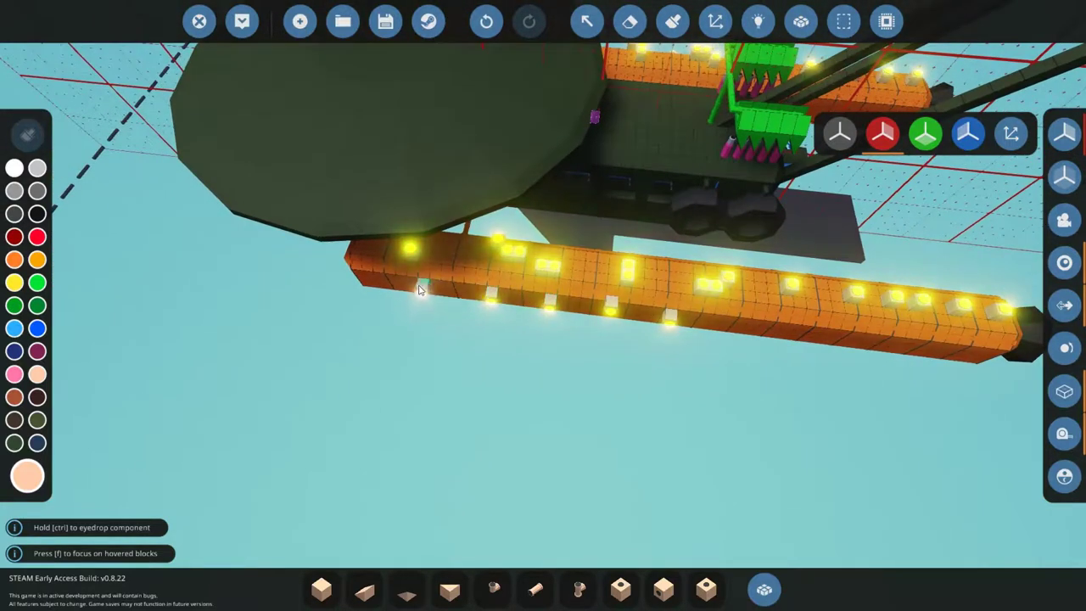
pyautogui.press('d')
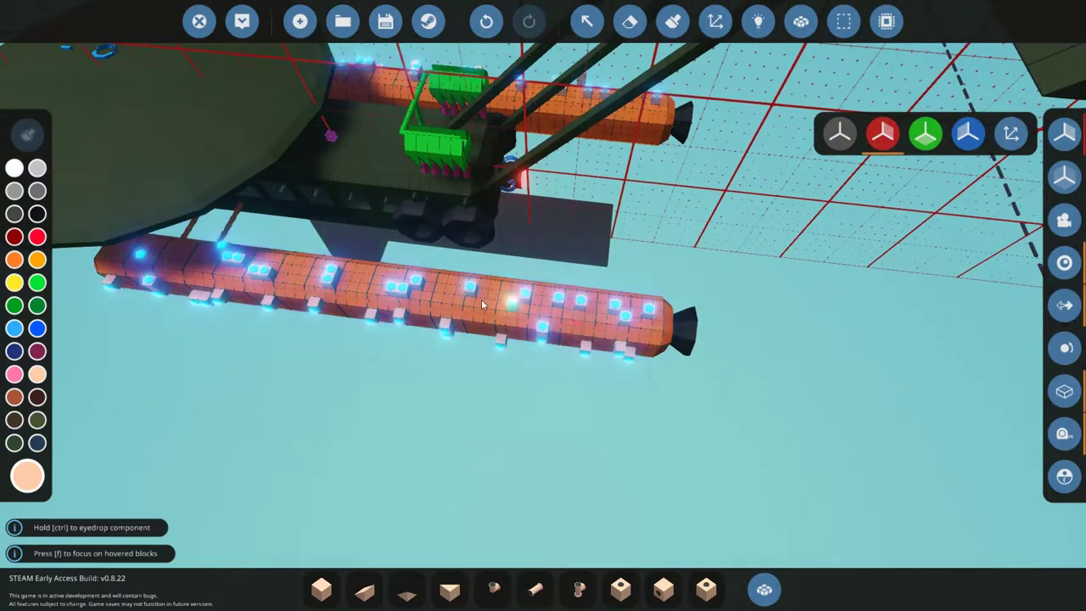
pyautogui.moveTo(481, 305); pyautogui.dragTo(531, 326)
# Reselect Light (RGB) from the component inventory and refocus on the build
pyautogui.click(764, 589)
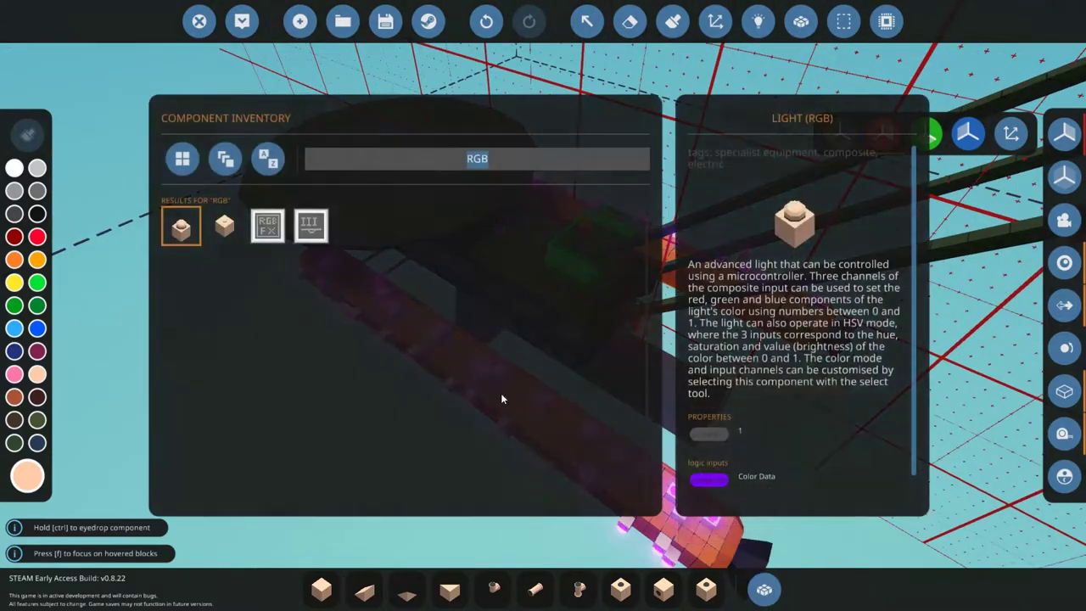
pyautogui.click(299, 242)
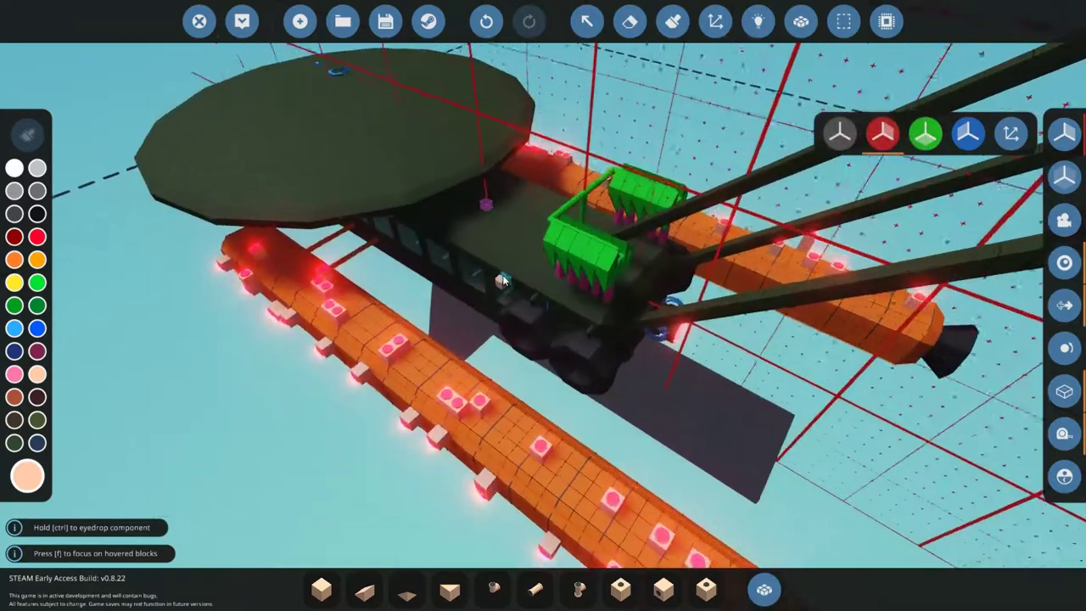
pyautogui.press('f')
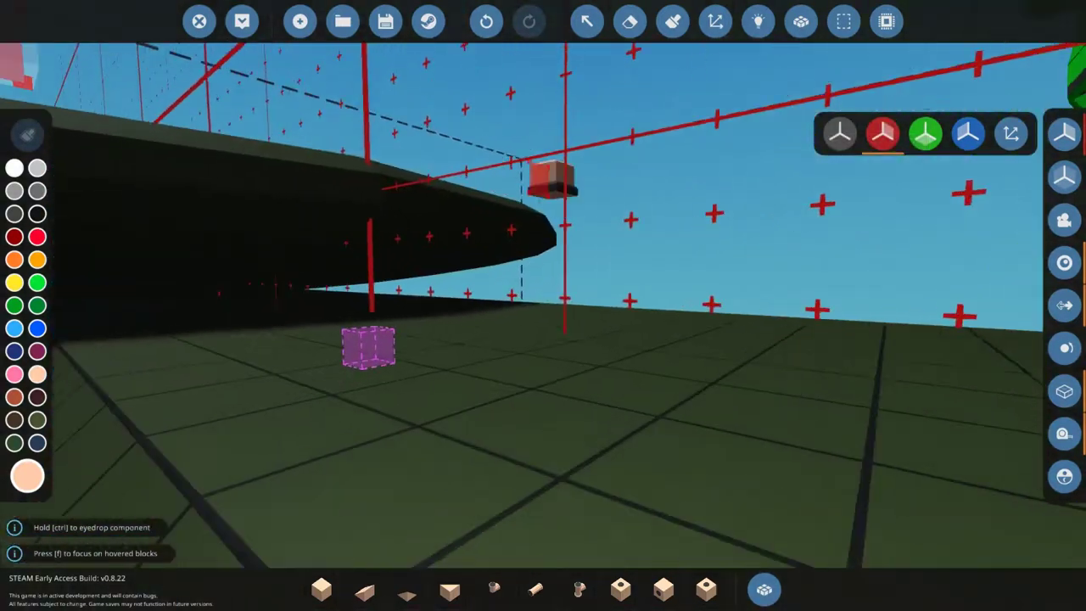
# Place a row of three gauges on the cabin floor next to the driver's seat
pyautogui.press('f')
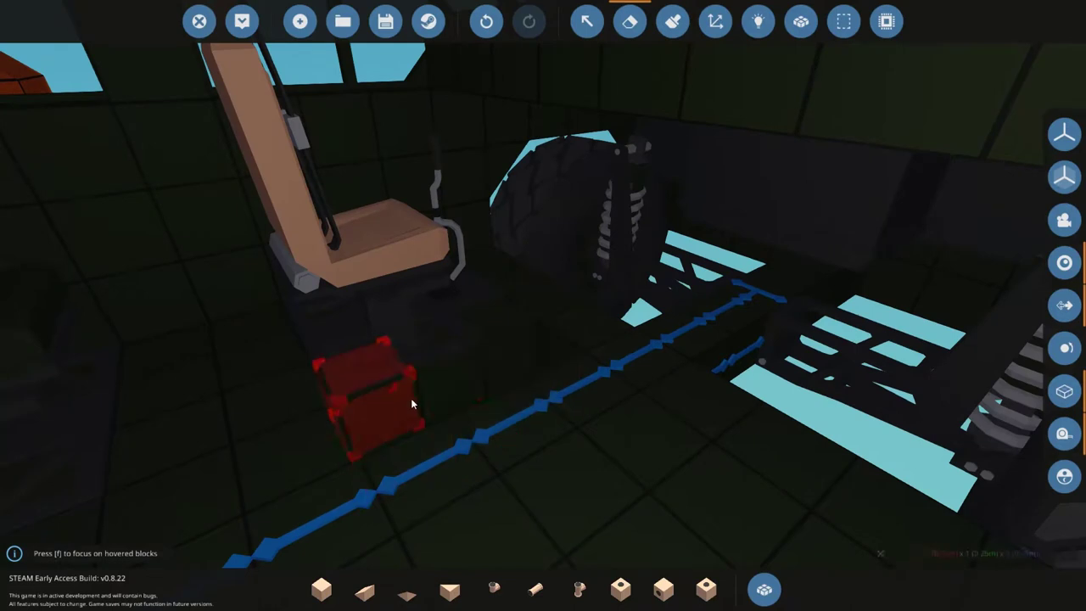
pyautogui.click(522, 353)
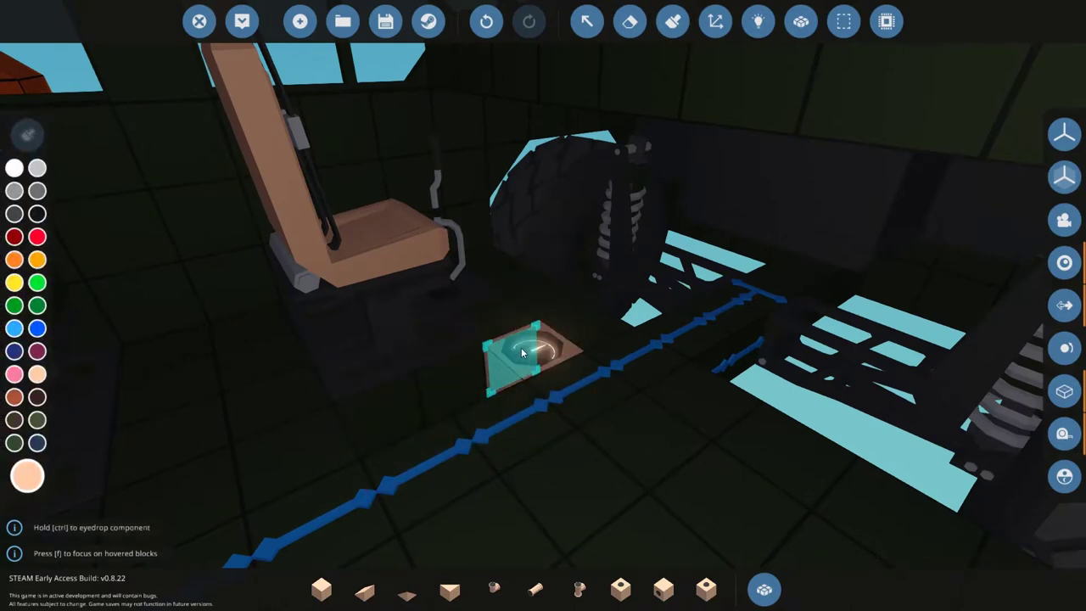
pyautogui.click(465, 386)
pyautogui.click(400, 408)
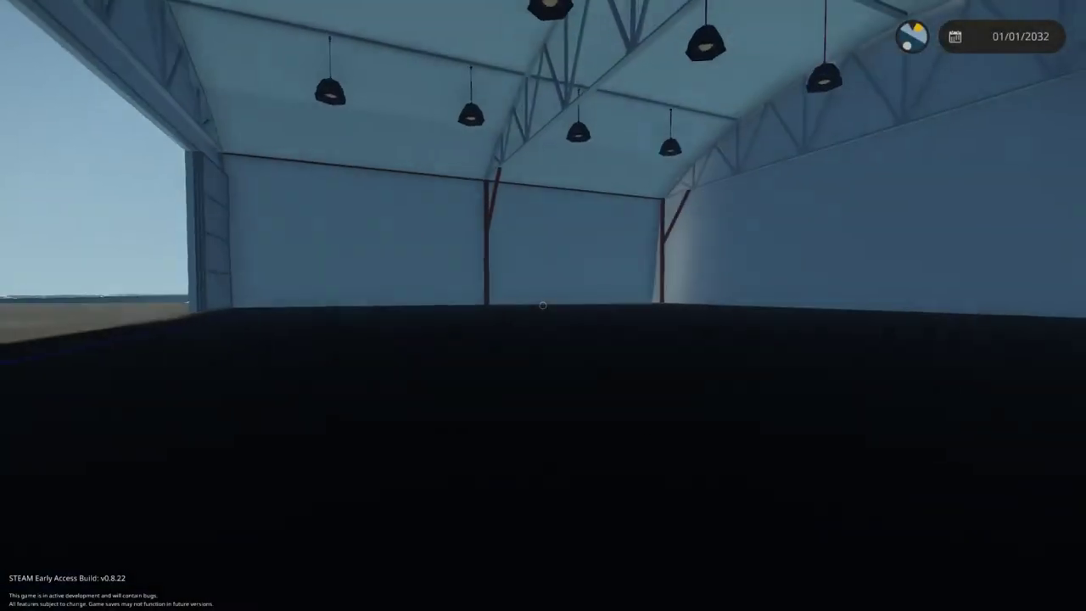
# Walk across the hangar into the bus cabin, sit down and look around
pyautogui.press('w')
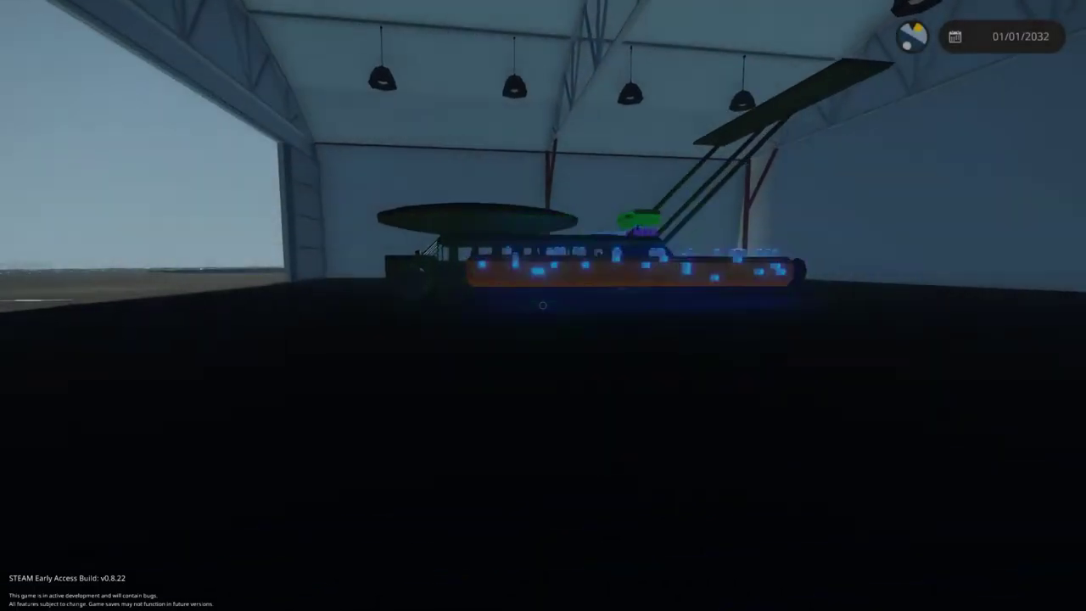
pyautogui.press('w')
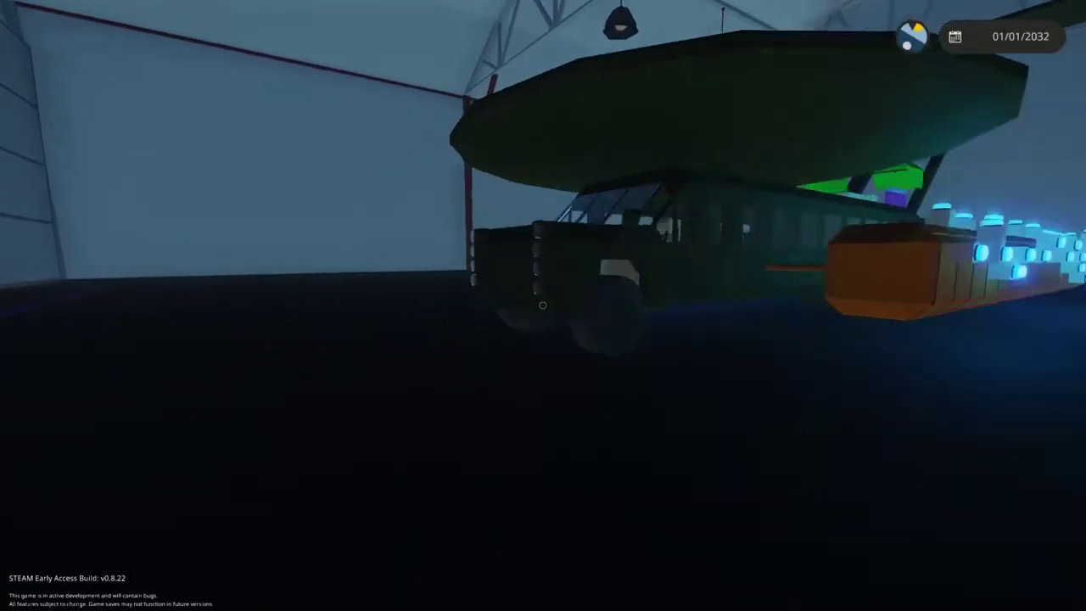
pyautogui.press('w')
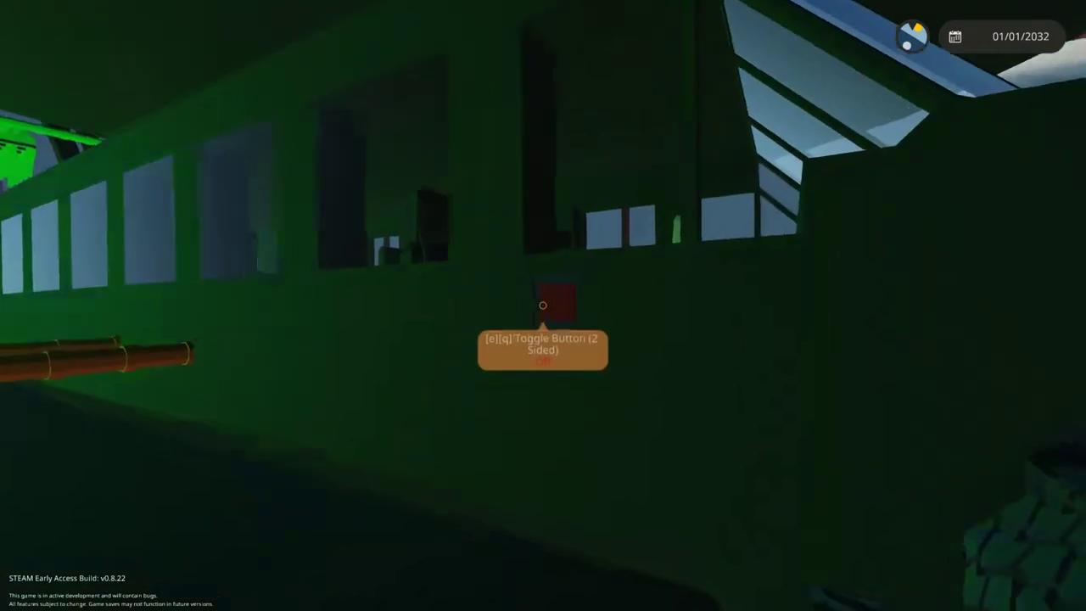
pyautogui.press('f')
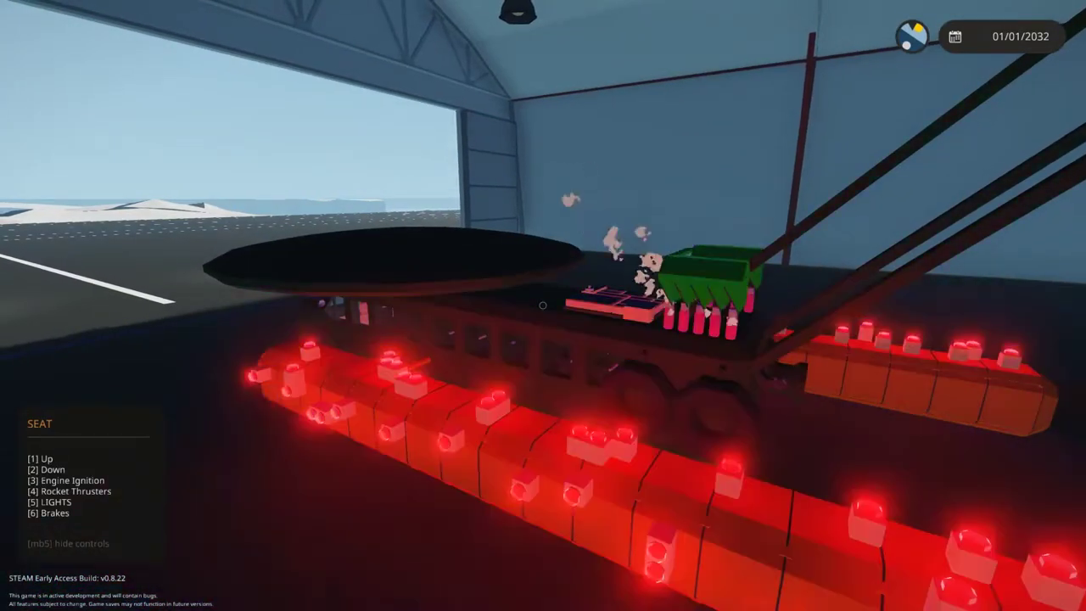
pyautogui.press('f')
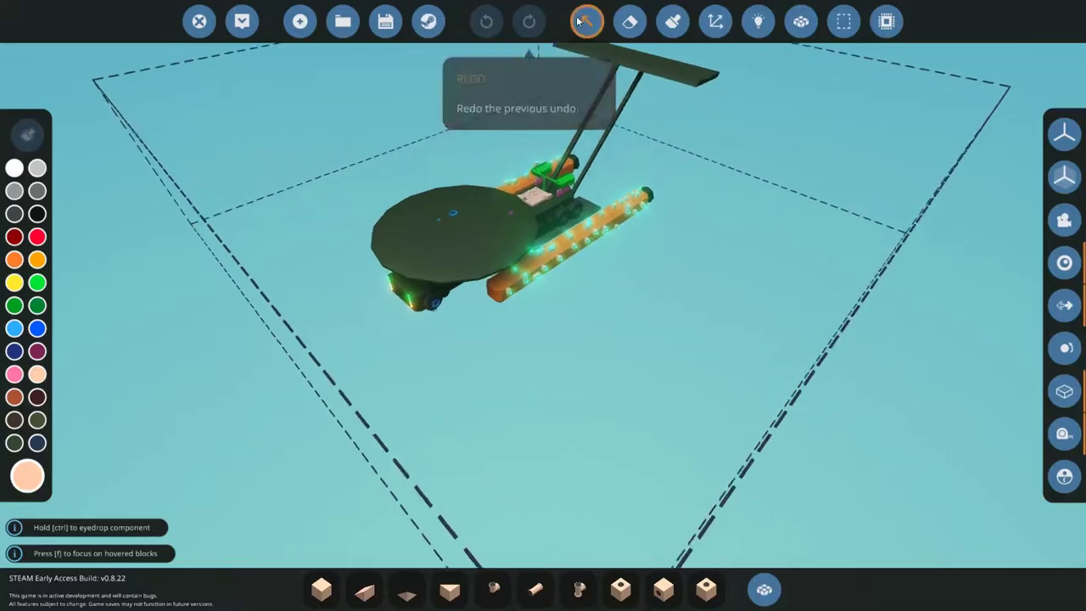